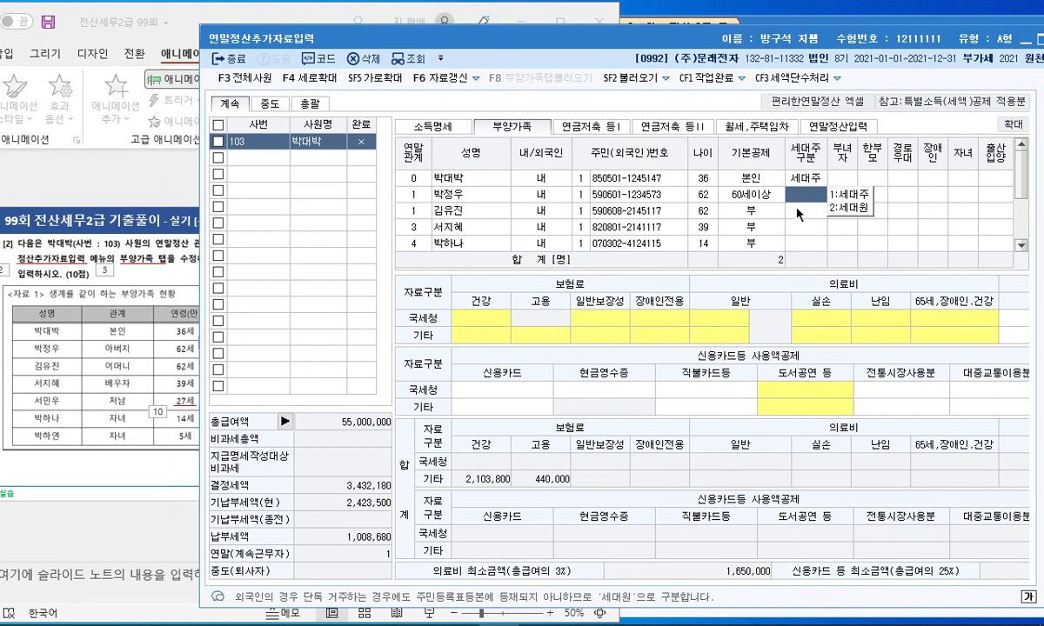
Claim the mother under 4:60세이상 and mark her as disabled with 장애인 code 1
left_click(157, 348)
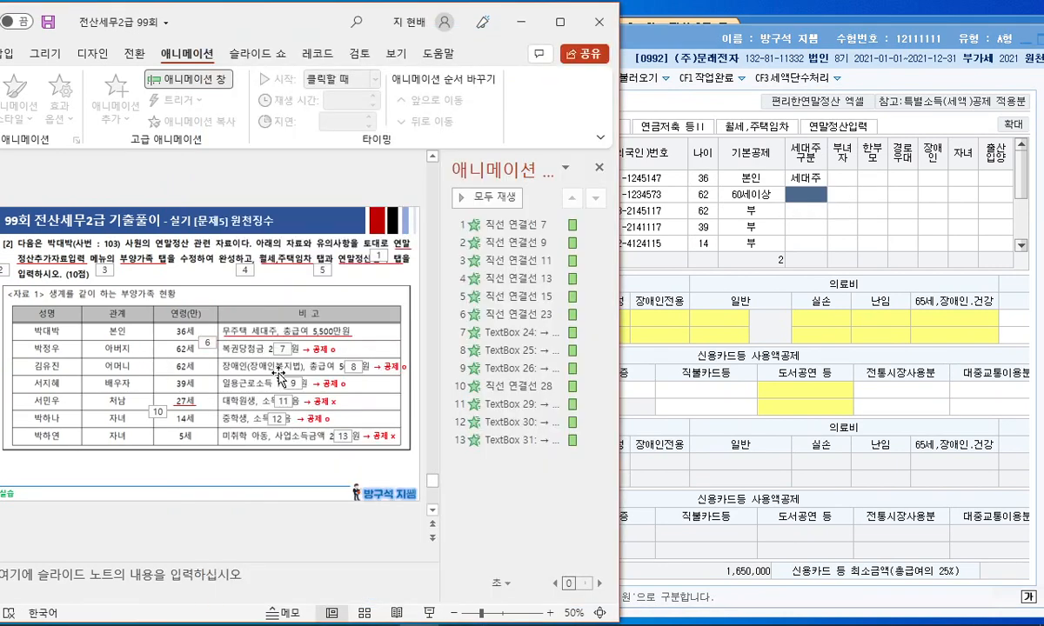
left_click(753, 217)
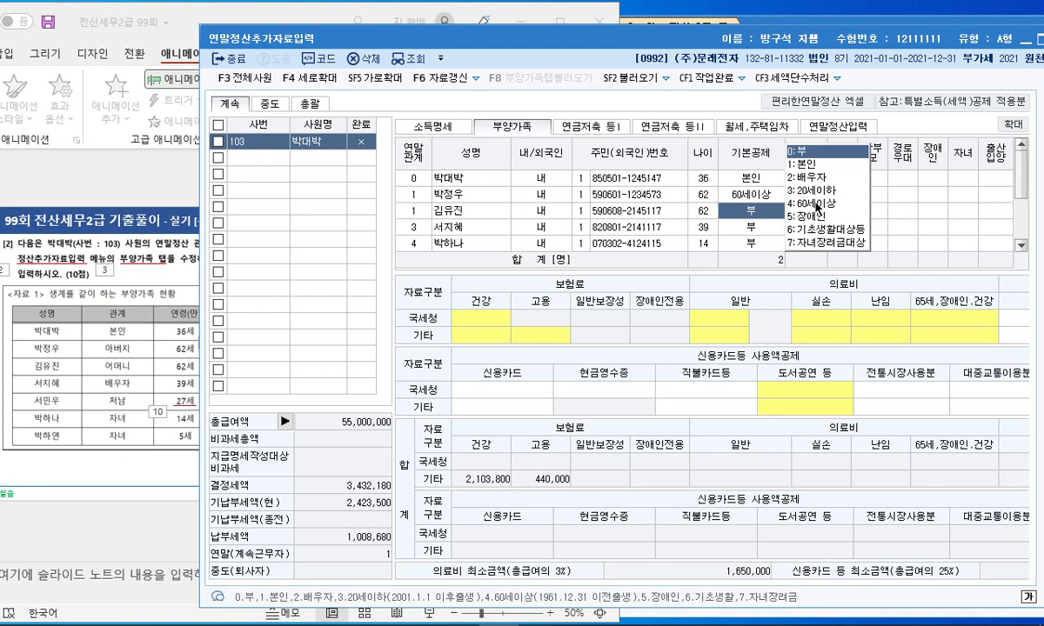
left_click(818, 205)
left_click(908, 212)
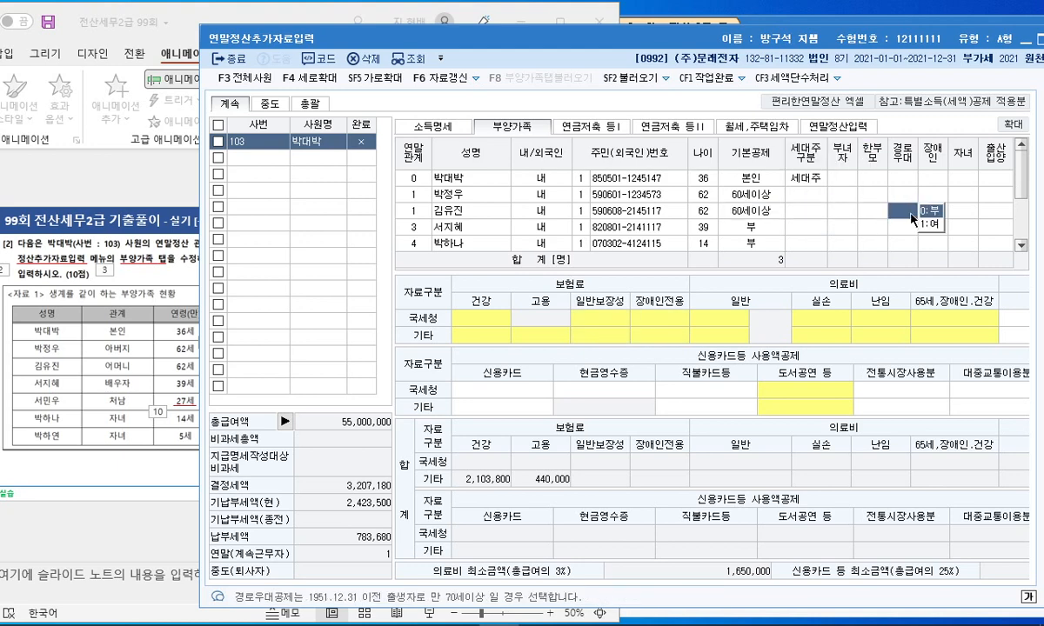
left_click(970, 210)
left_click(939, 210)
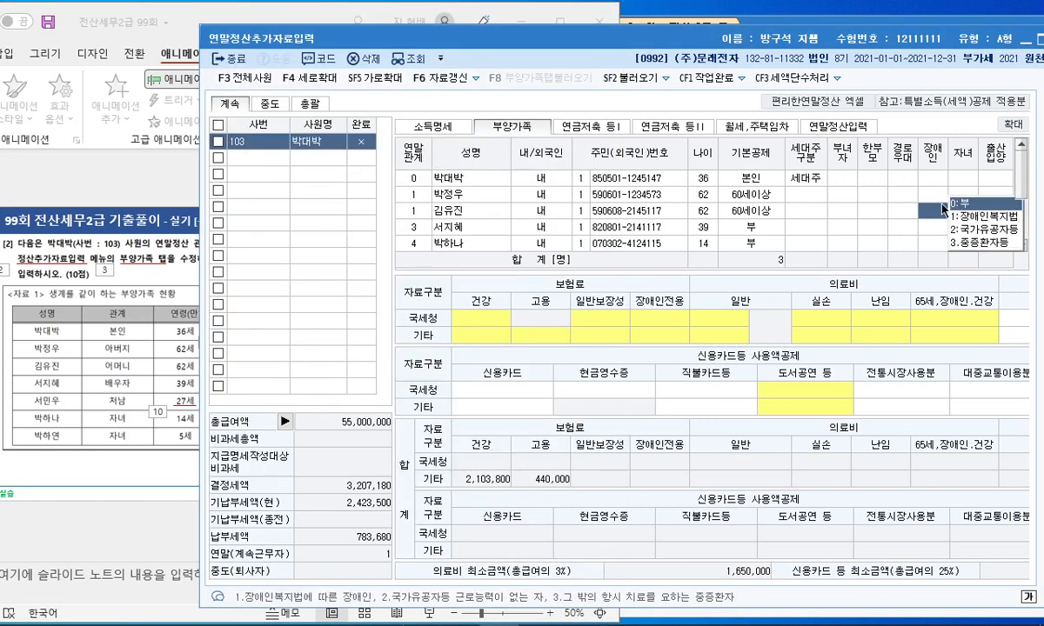
left_click(953, 215)
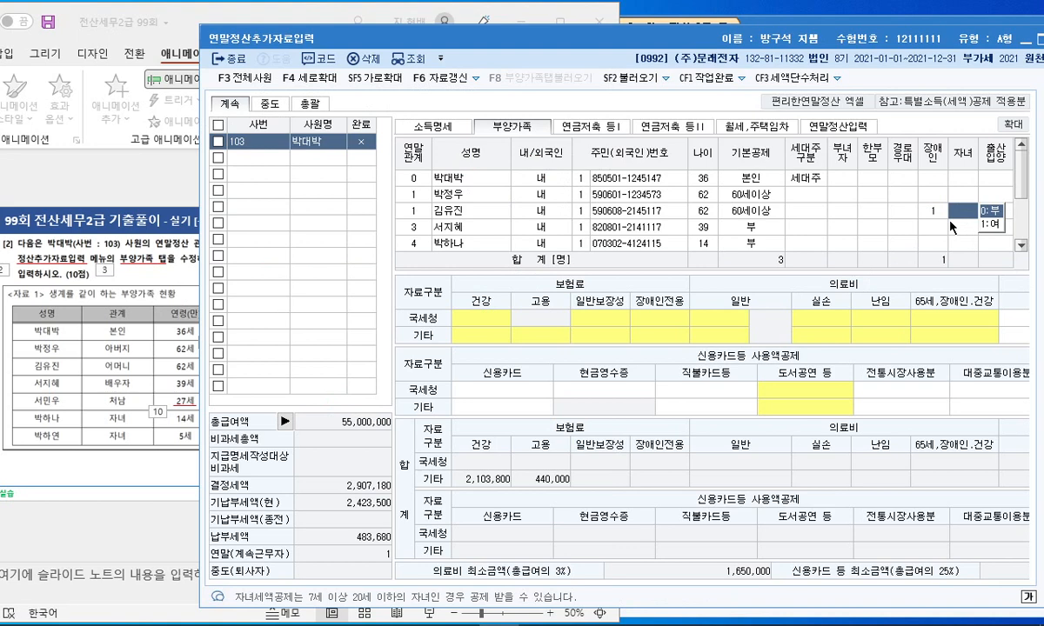
left_click(731, 224)
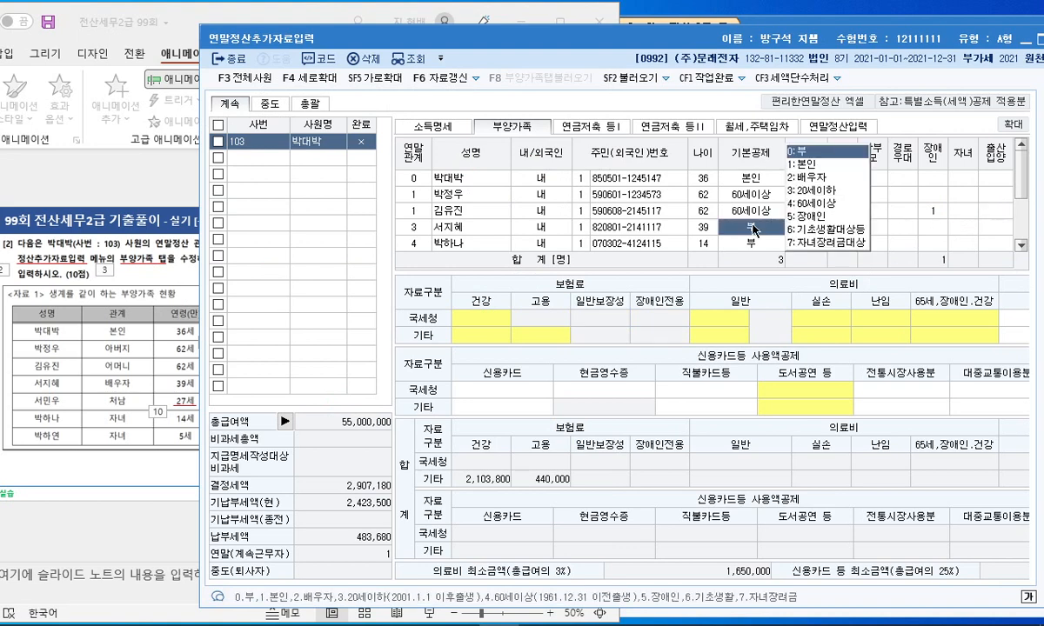
left_click(805, 177)
left_click(140, 303)
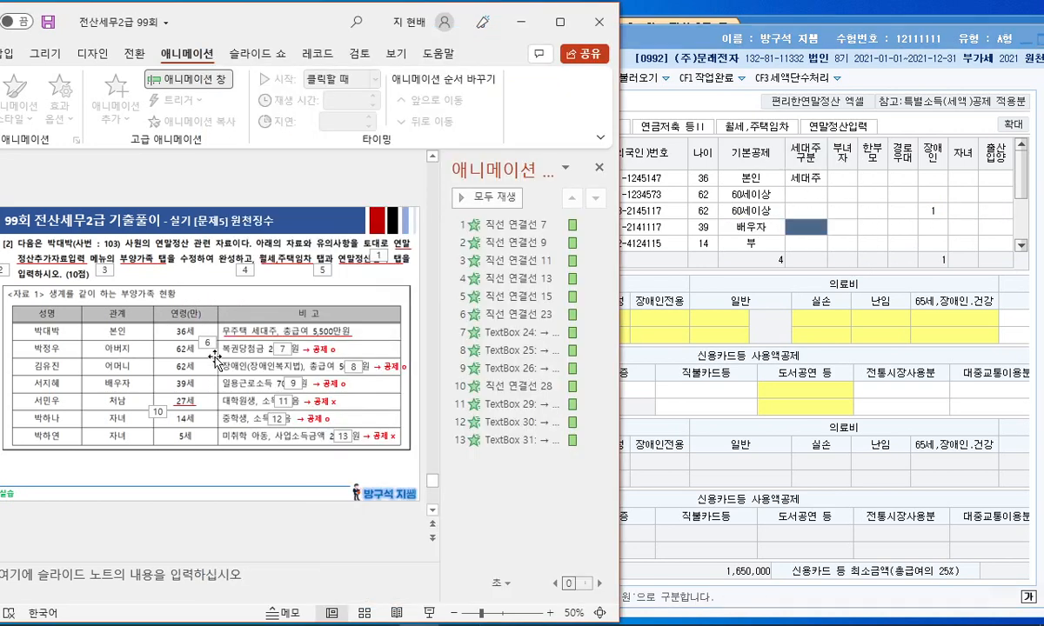
left_click(712, 248)
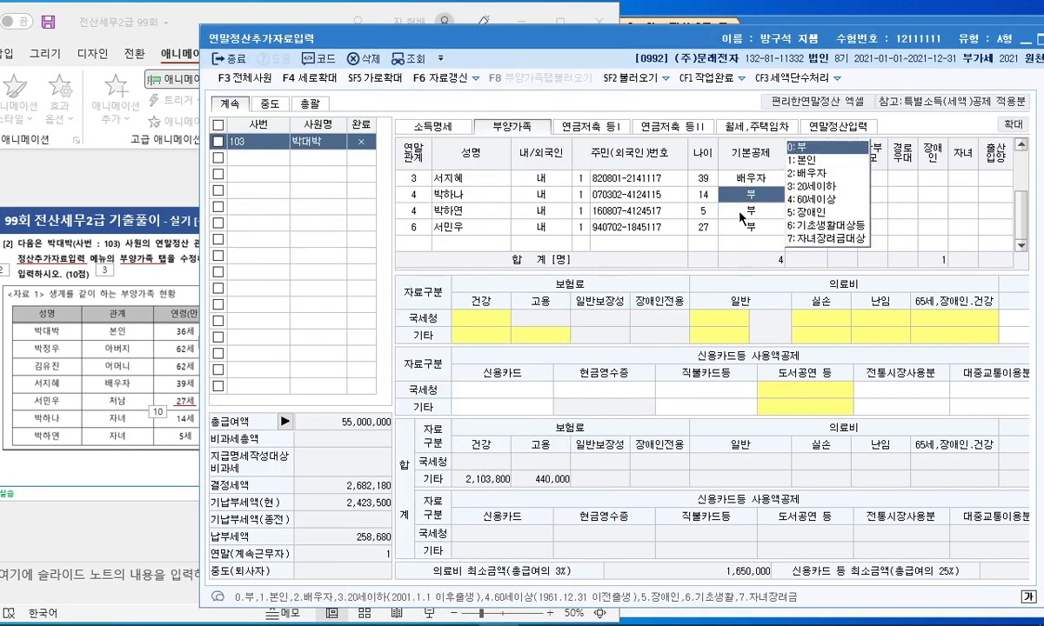
left_click(740, 228)
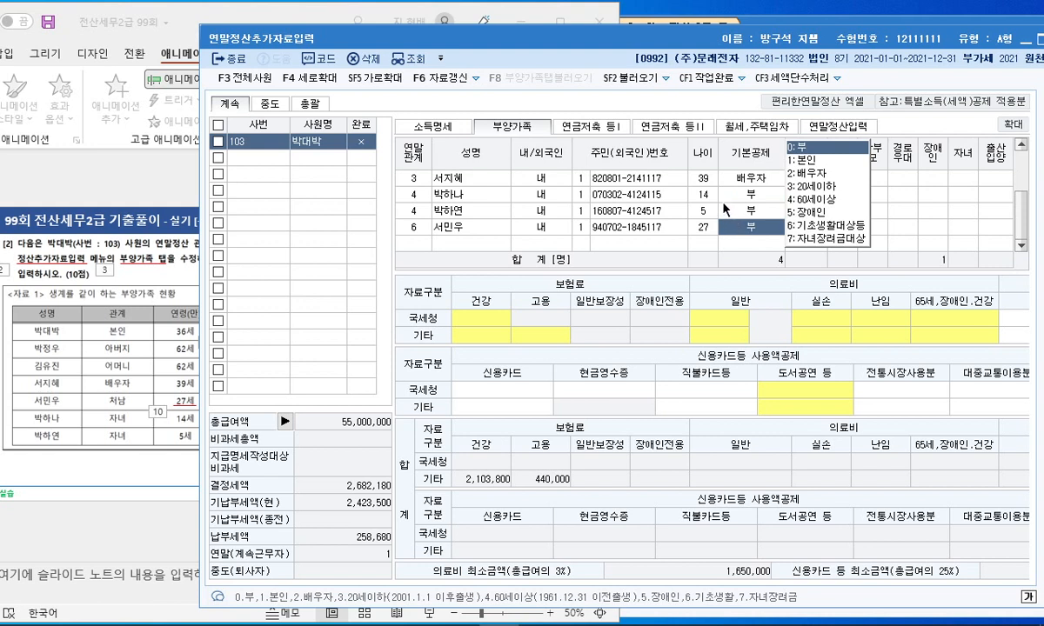
left_click(748, 194)
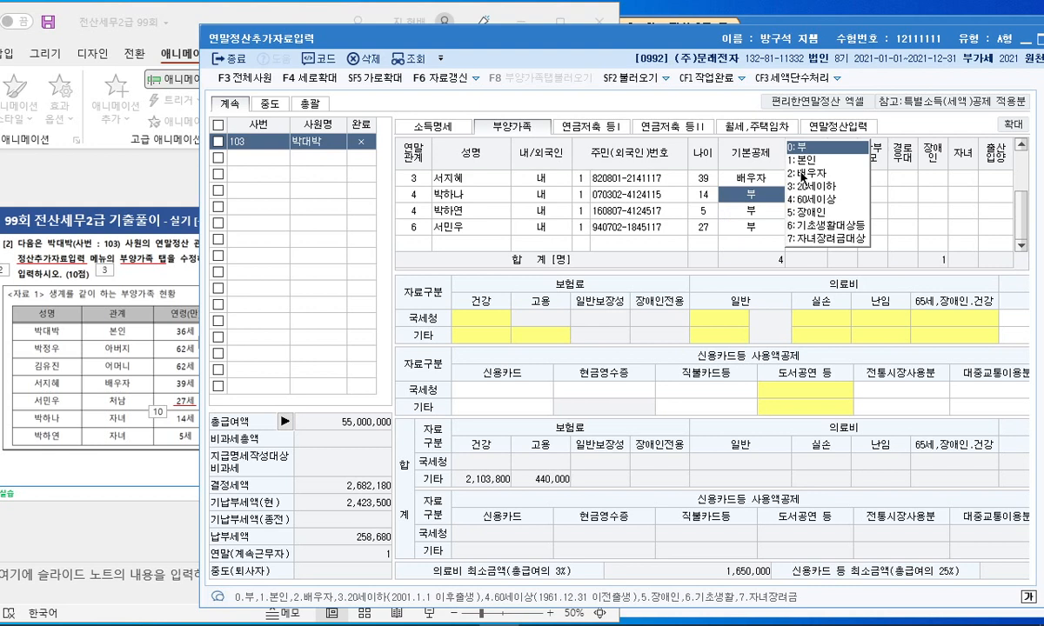
left_click(815, 188)
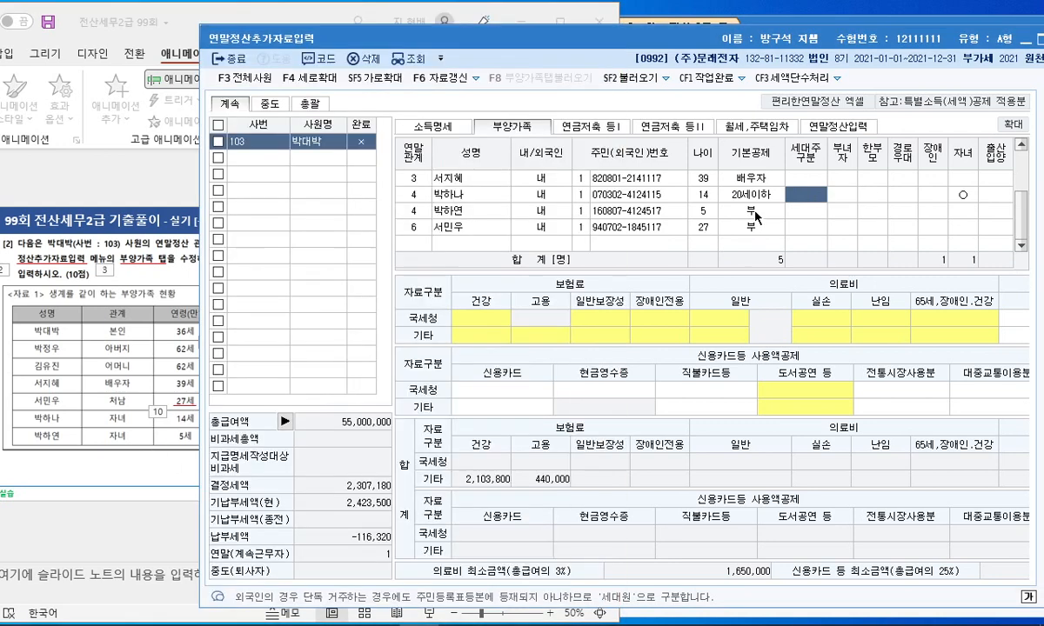
left_click(754, 211)
left_click(762, 242)
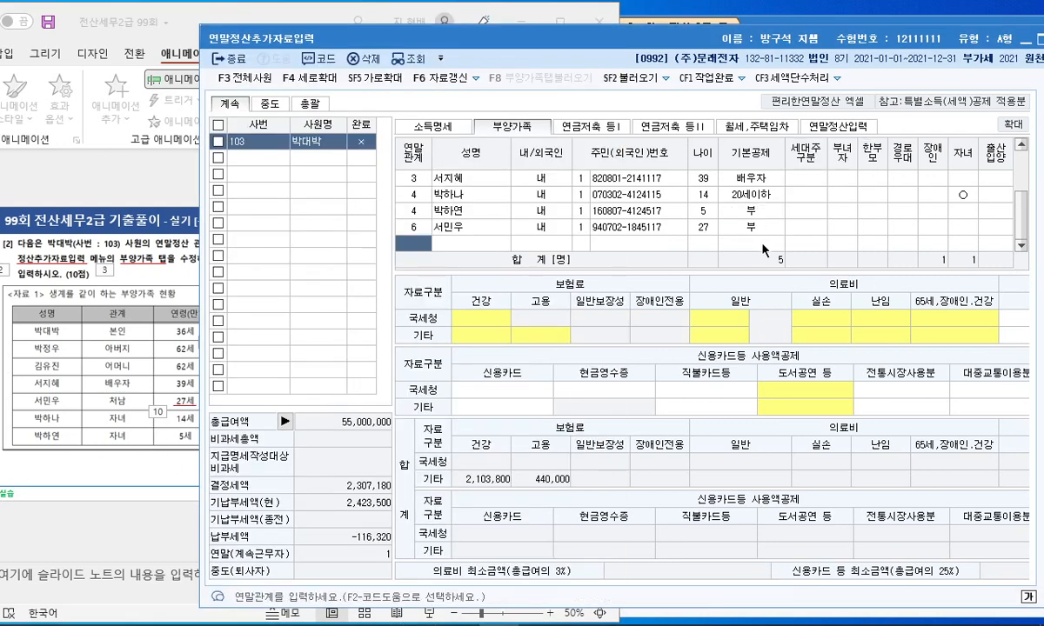
scroll(931, 217, "up", 1)
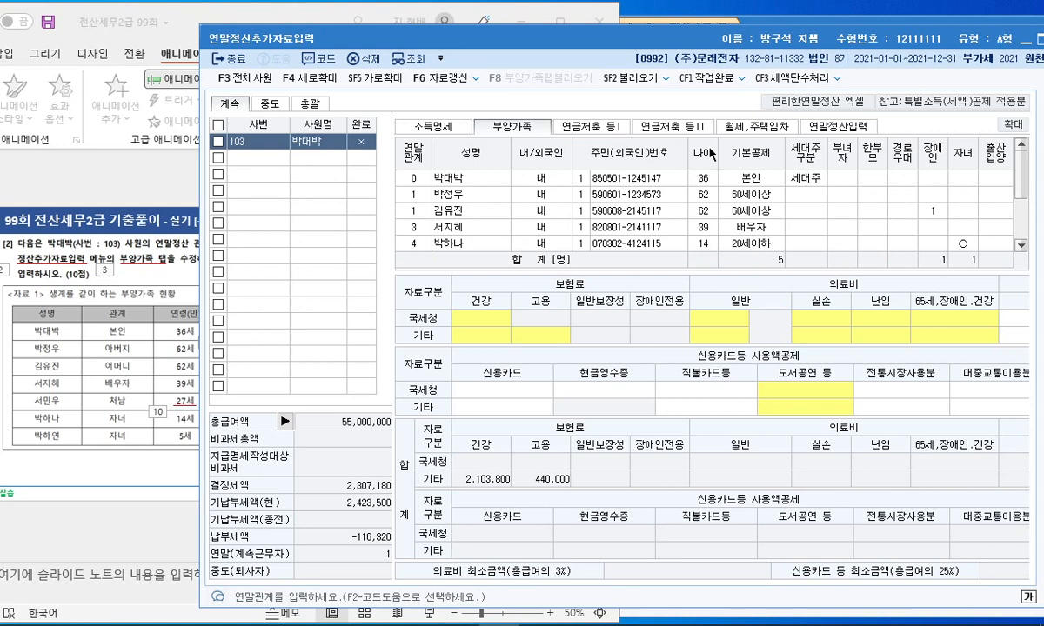
In the 월세,주택임차 section, enter the landlord's name and resident registration number
left_click(760, 133)
left_click(114, 346)
scroll(193, 303, "down", 2)
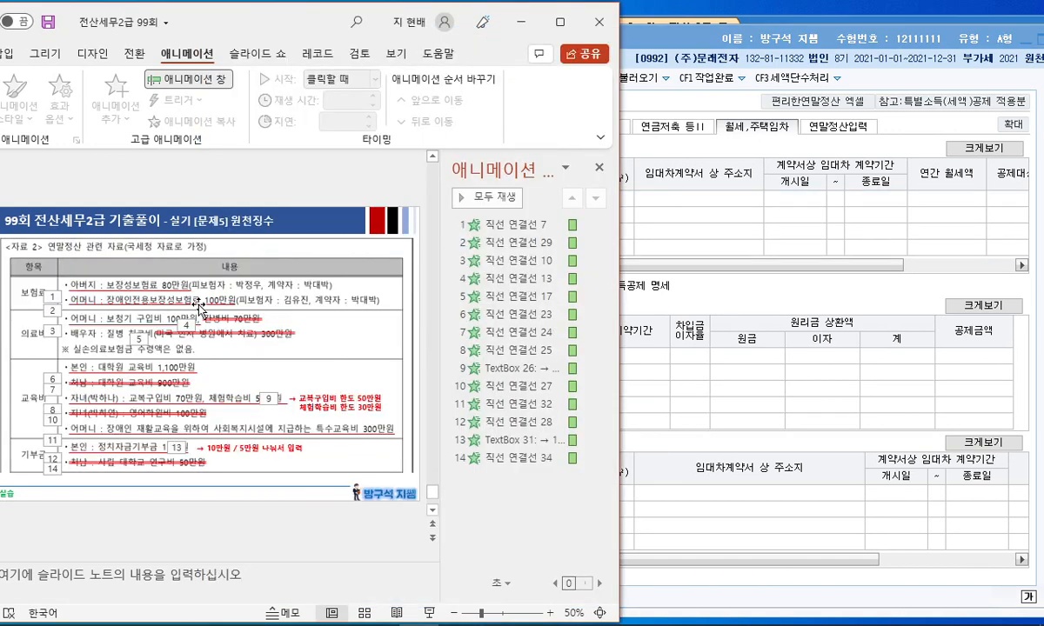
scroll(200, 307, "up", 1)
scroll(200, 307, "down", 1)
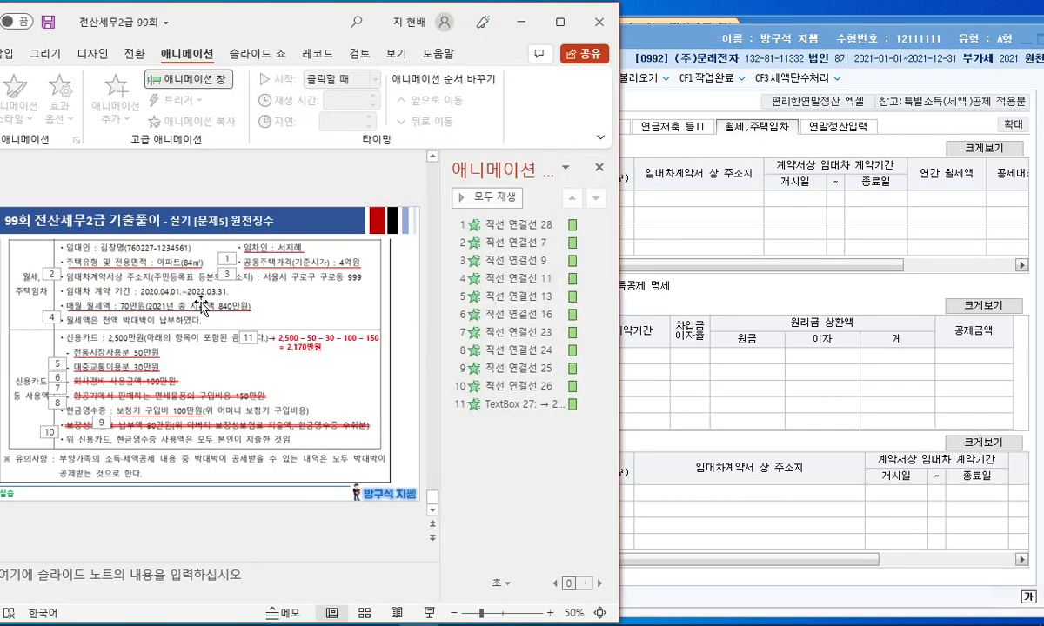
left_click(598, 167)
left_click(667, 160)
left_click_drag(591, 45, 777, 55)
key("Return")
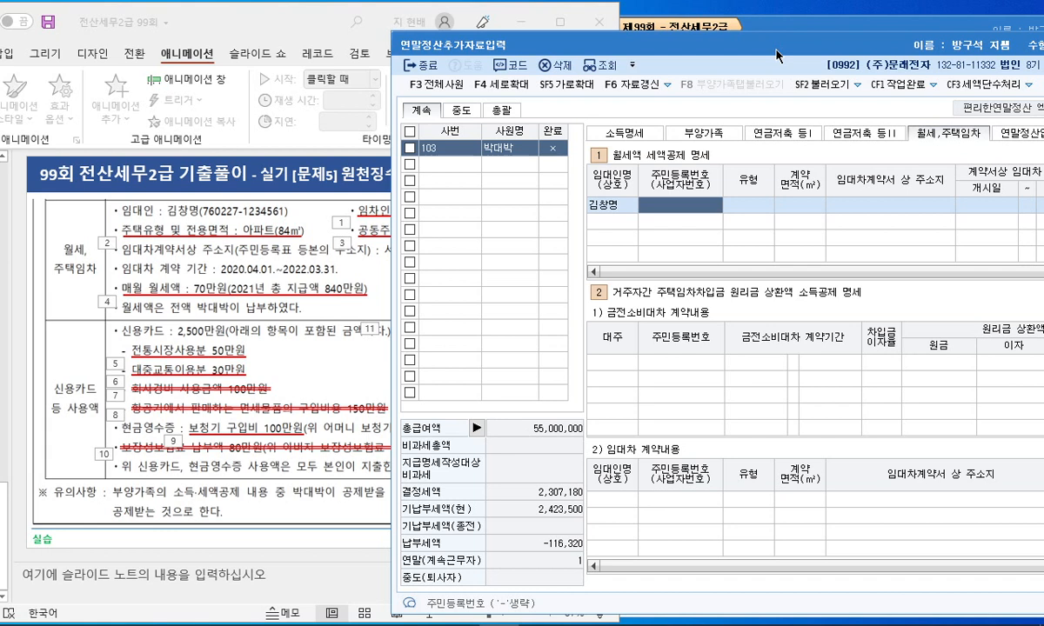
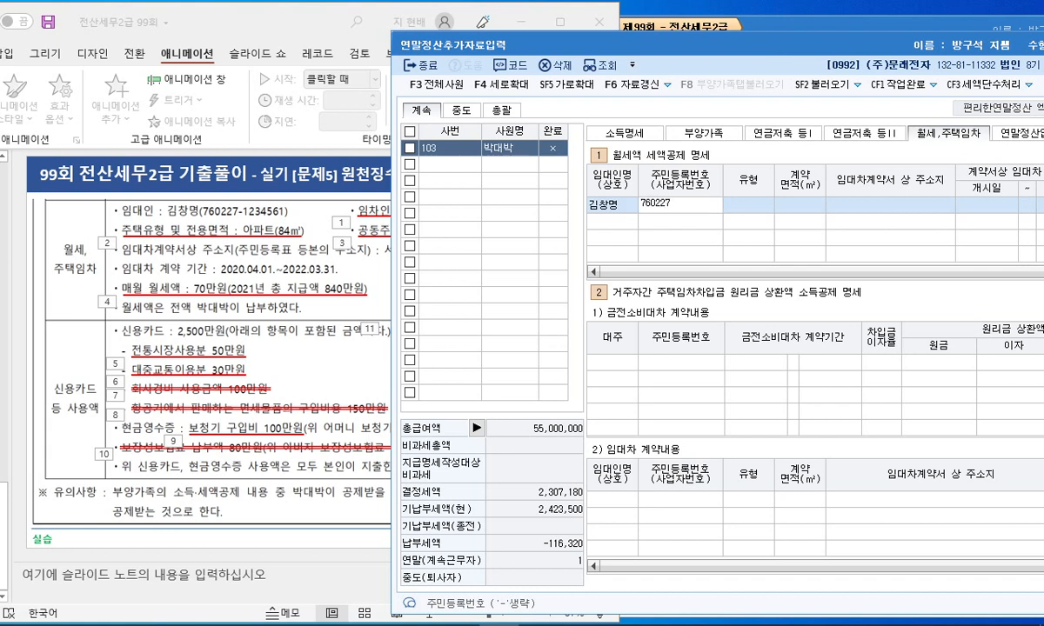
key("Return")
key("Return")
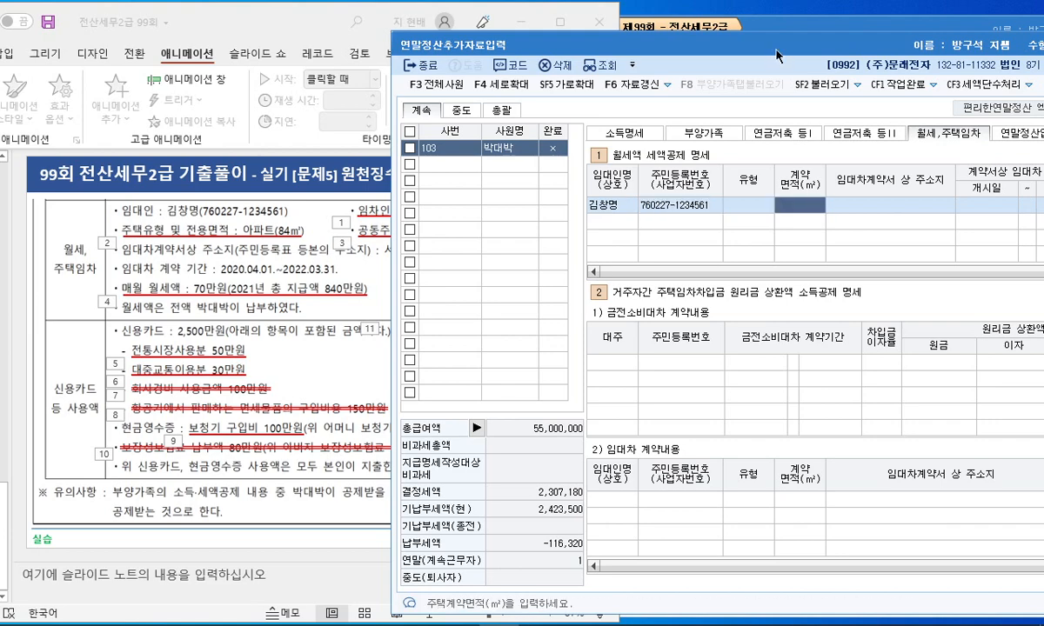
Set housing type 5 (아파트), contract area 84.00 and enter the rental address
left_click_drag(701, 46, 815, 32)
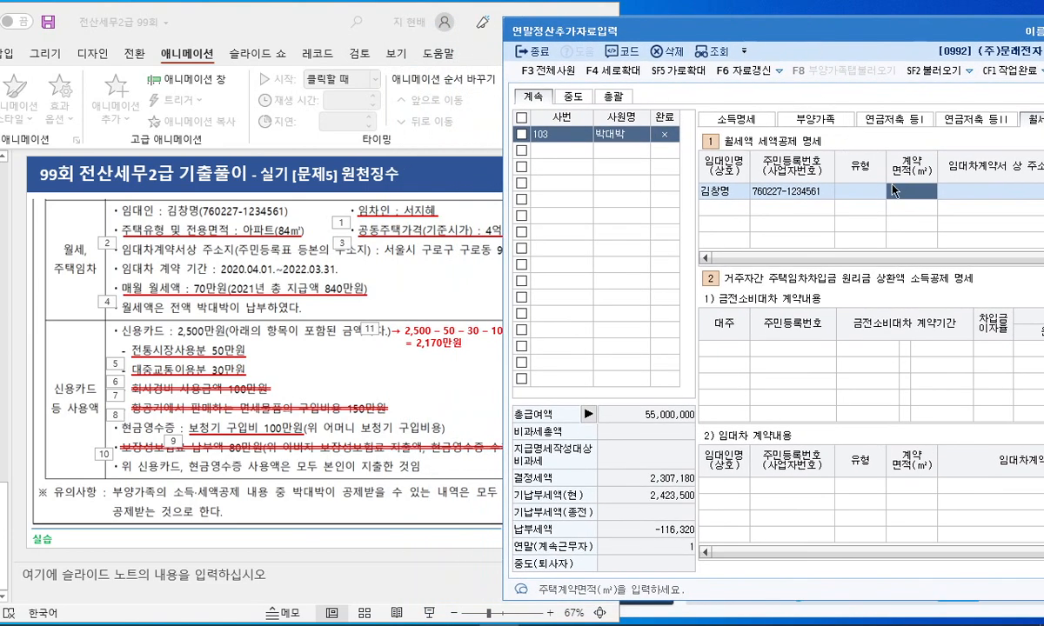
left_click(867, 193)
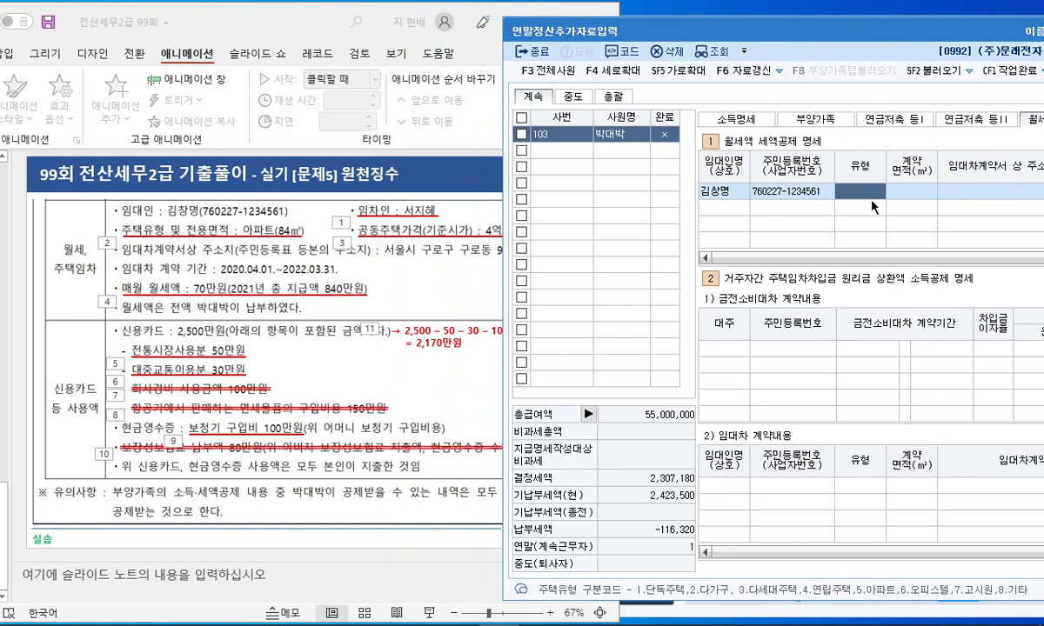
left_click(408, 262)
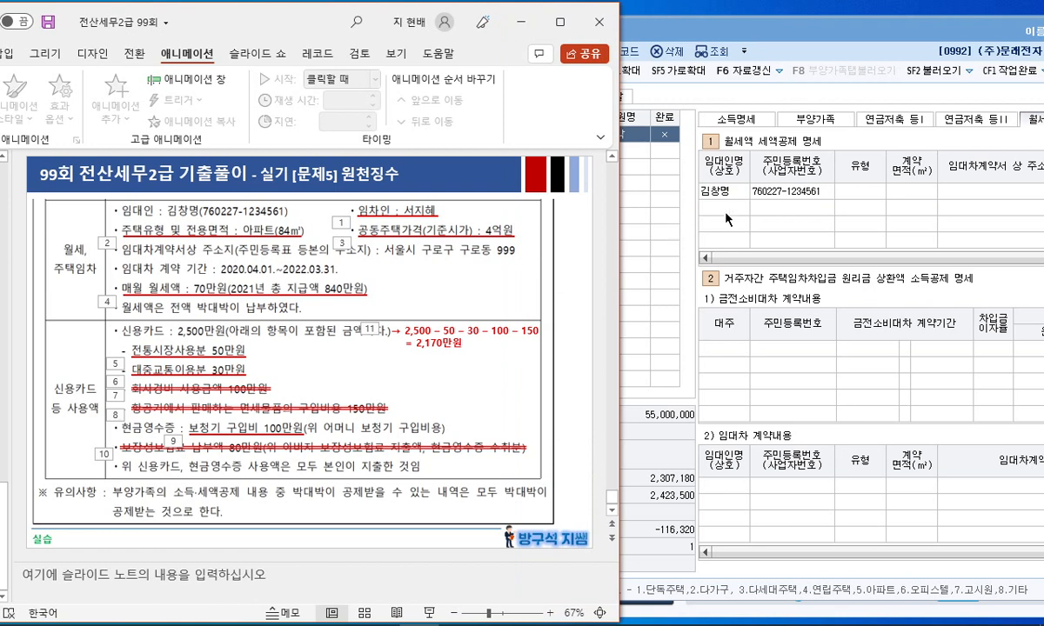
left_click(850, 197)
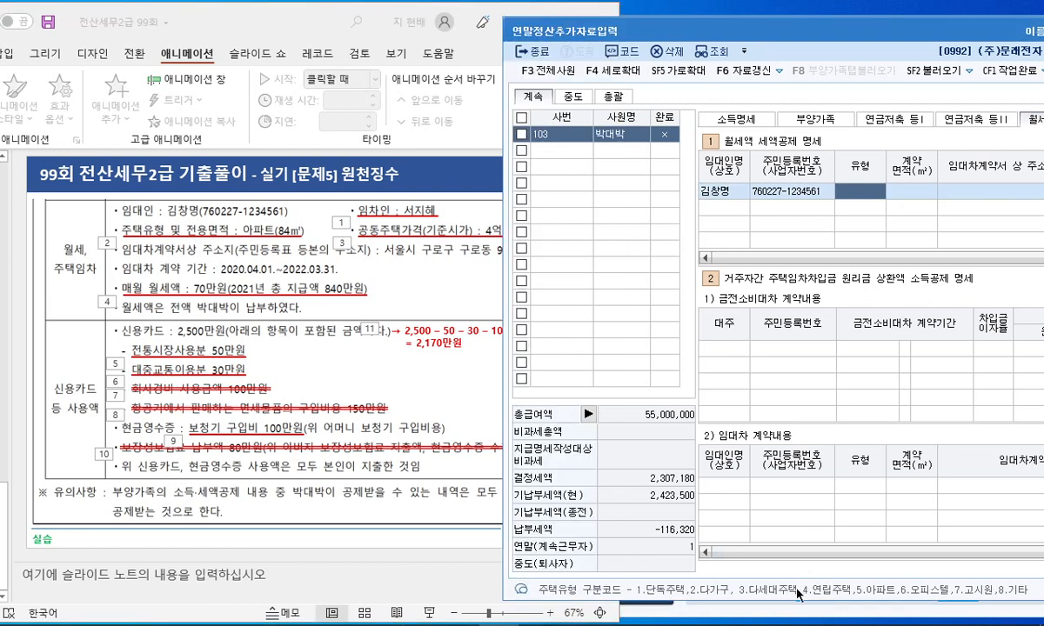
type("5")
key("Return")
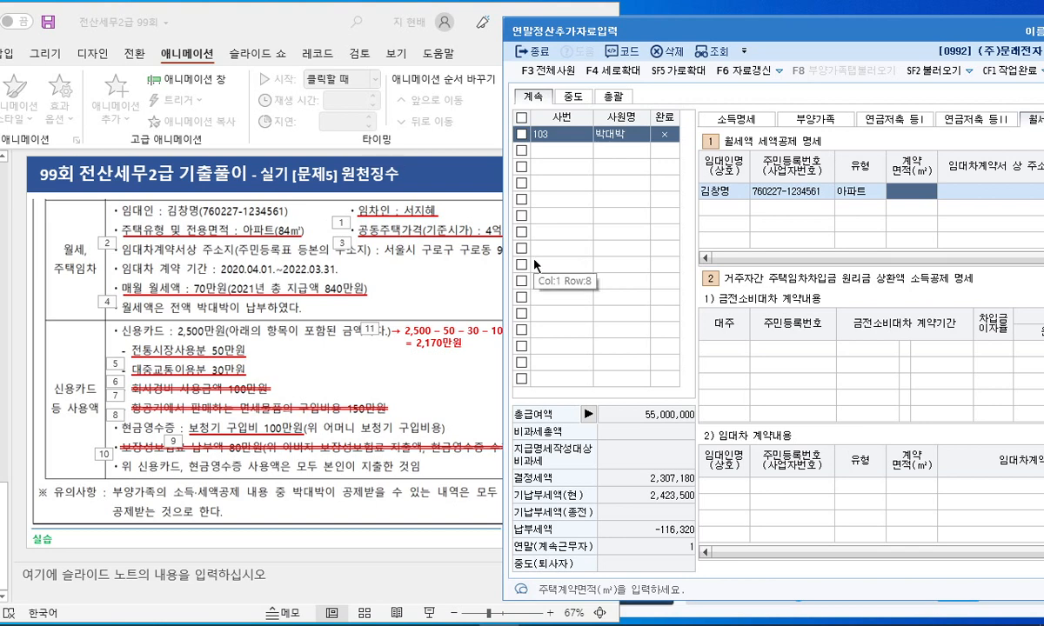
type("84")
key("Return")
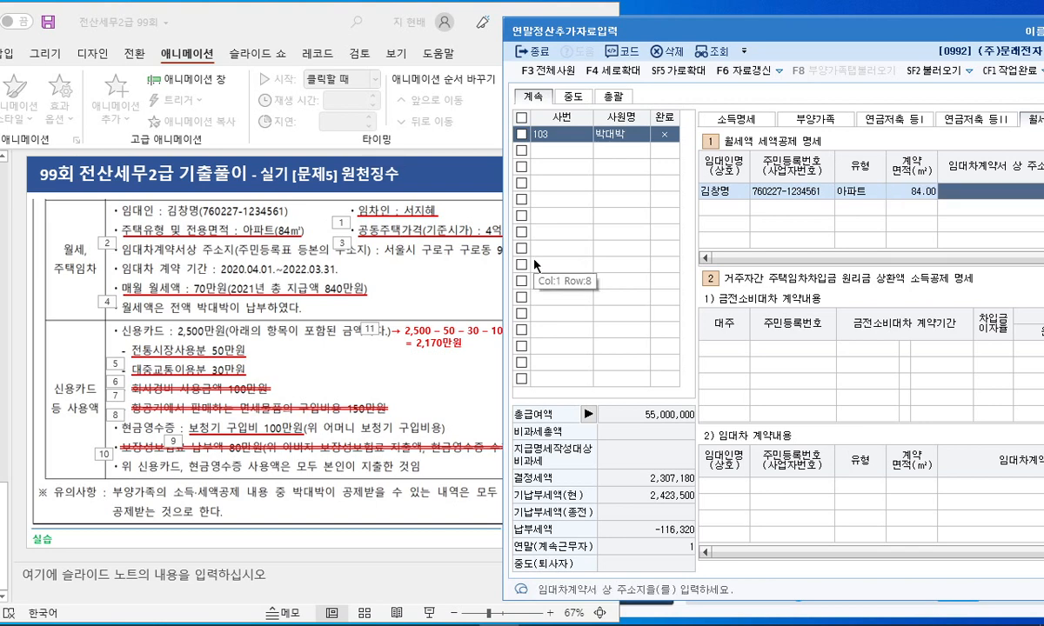
mouse_move(705, 39)
left_mouse_down()
mouse_move(803, 36)
mouse_move(712, 36)
left_mouse_up()
type("ㅅ")
type("울시 구로구 ")
type("구로동")
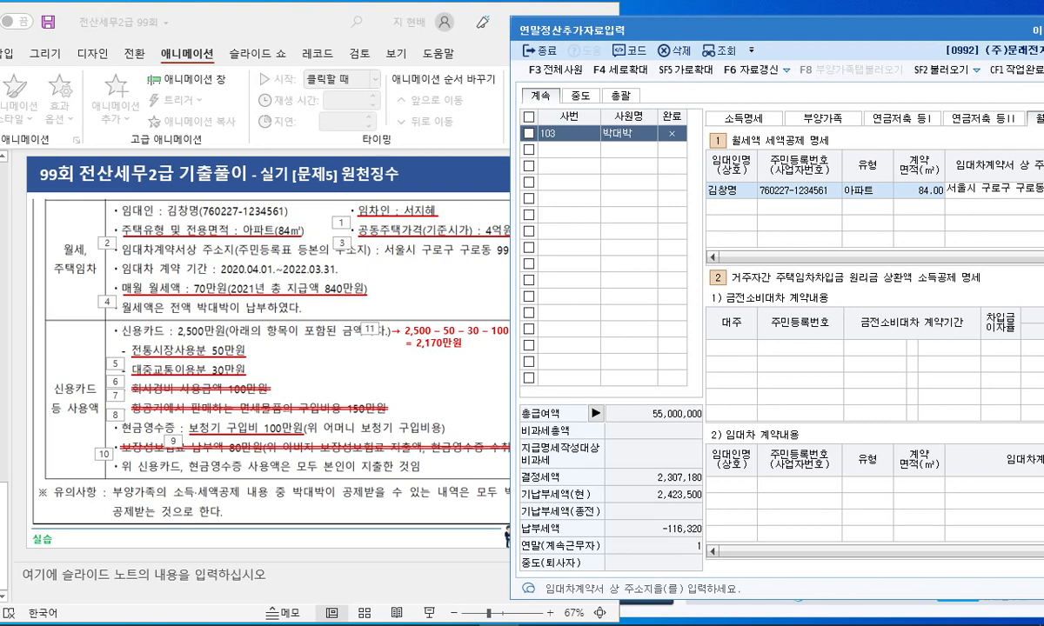
key("Return")
Enter the lease period 2020-04-01 to 2022-03-31 and annual rent 8,400,000
left_click_drag(694, 37, 568, 40)
type("2020-04-01")
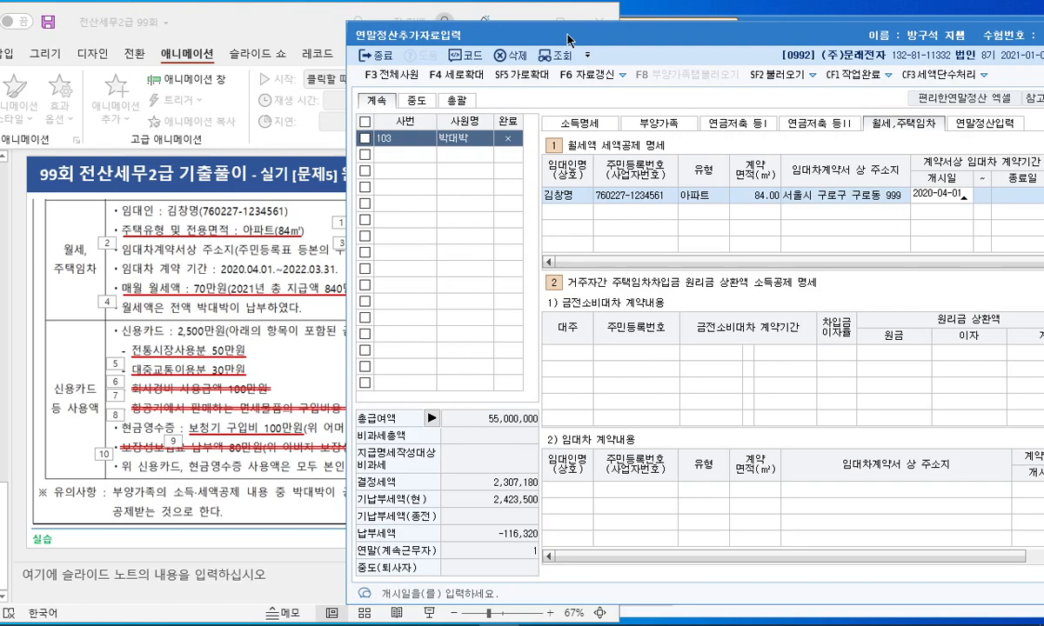
key("Return")
type("20220331")
key("Return")
left_click_drag(582, 32, 444, 34)
type("8400000")
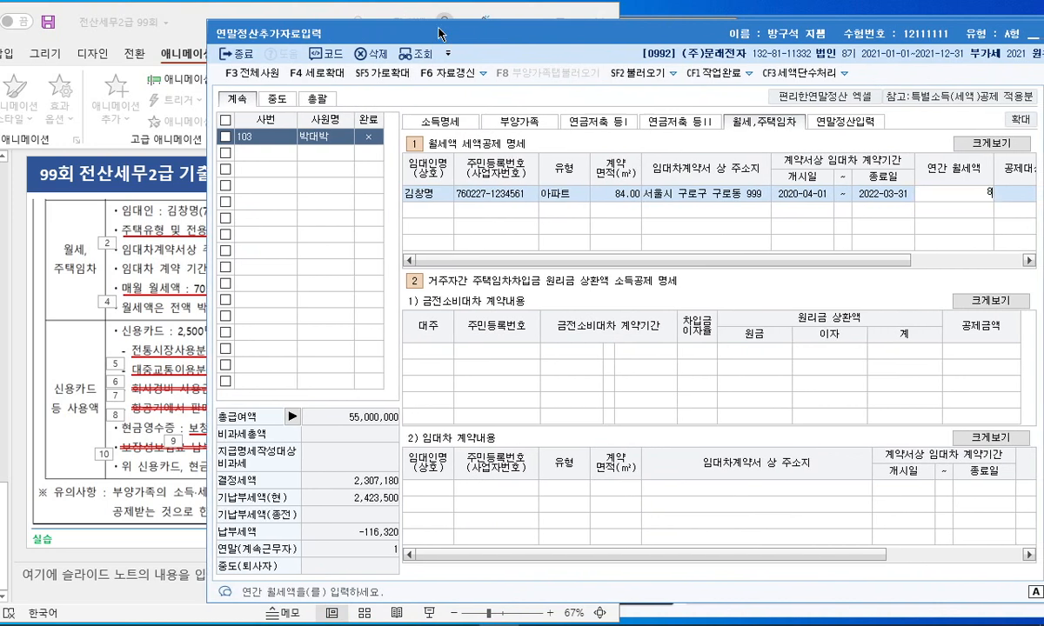
key("Return")
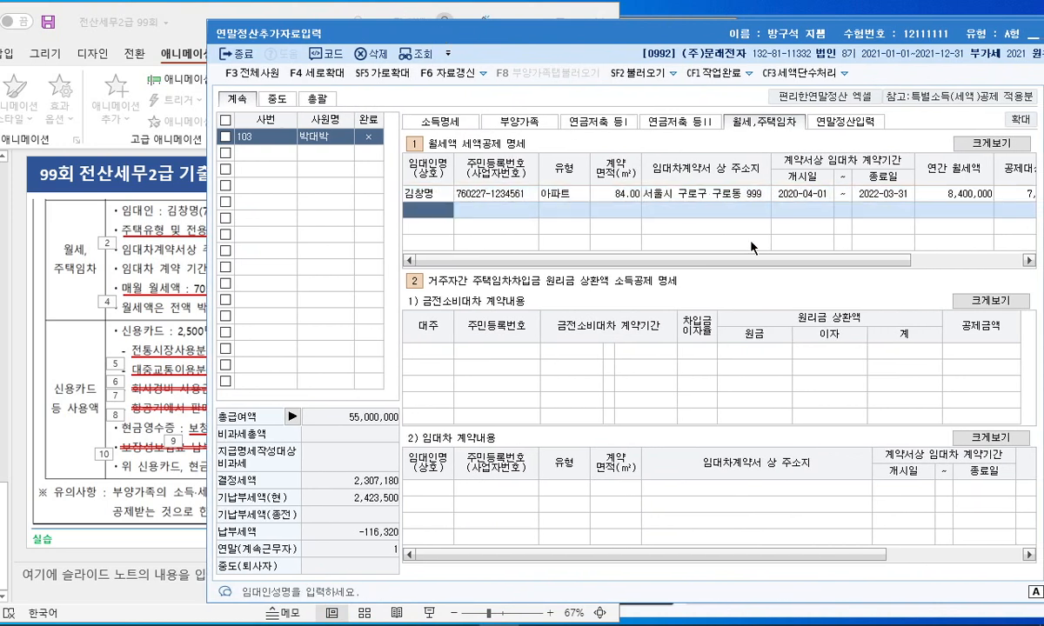
Move through the section tabs to the 연말정산입력 section
left_click_drag(781, 260, 896, 275)
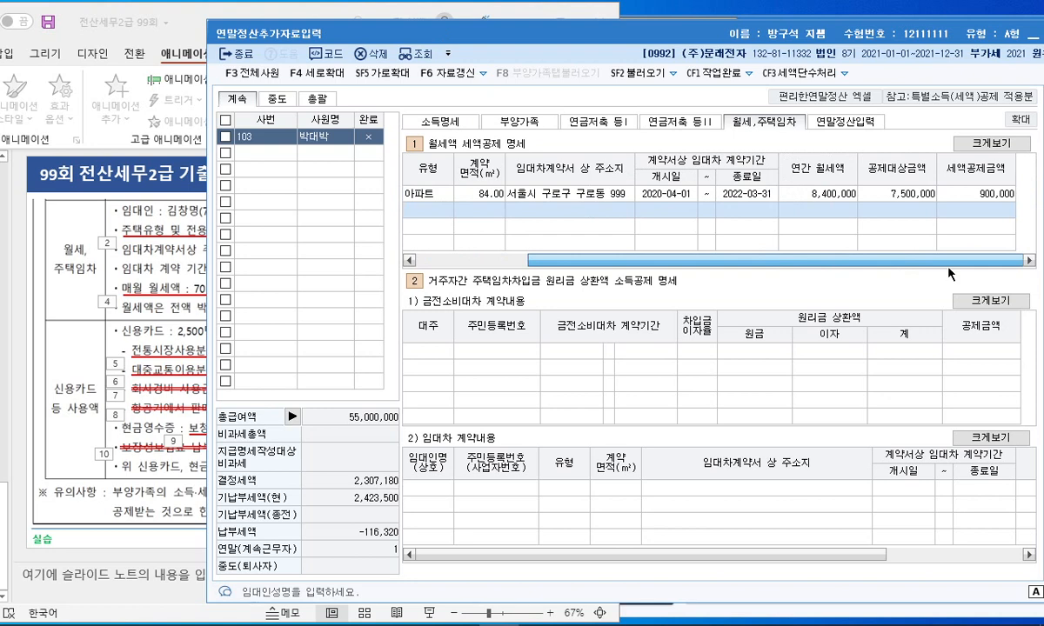
left_click_drag(948, 269, 722, 235)
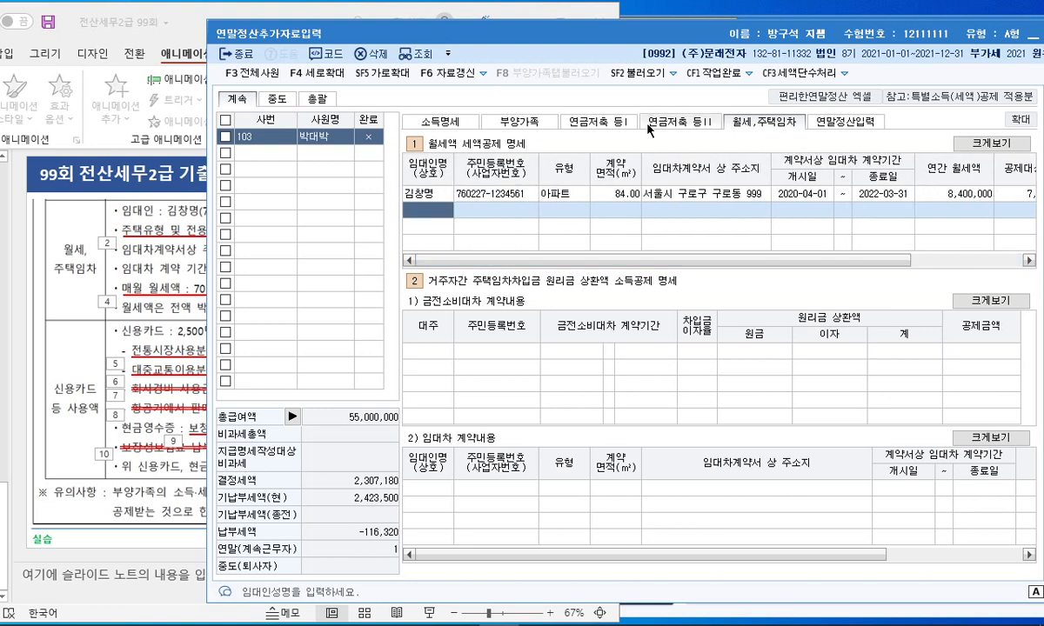
left_click(598, 121)
left_click(689, 122)
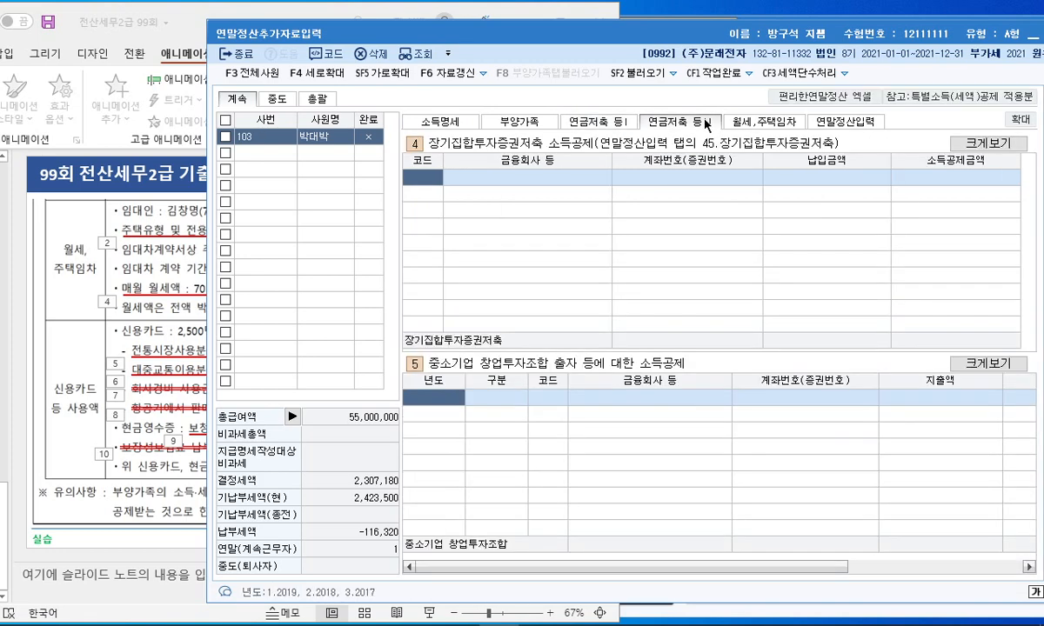
left_click(726, 123)
left_click(460, 124)
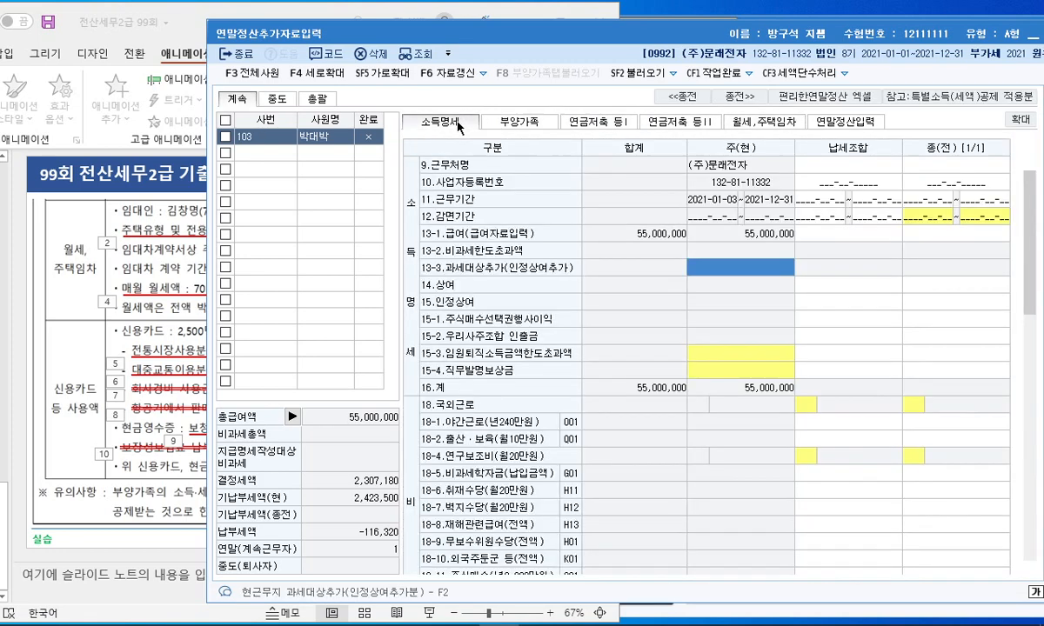
scroll(832, 239, "down", 5)
scroll(832, 239, "up", 5)
left_click(831, 121)
Enter 800,000 as the general 보장성보험 premium
left_click_drag(534, 39, 666, 38)
left_click(82, 299)
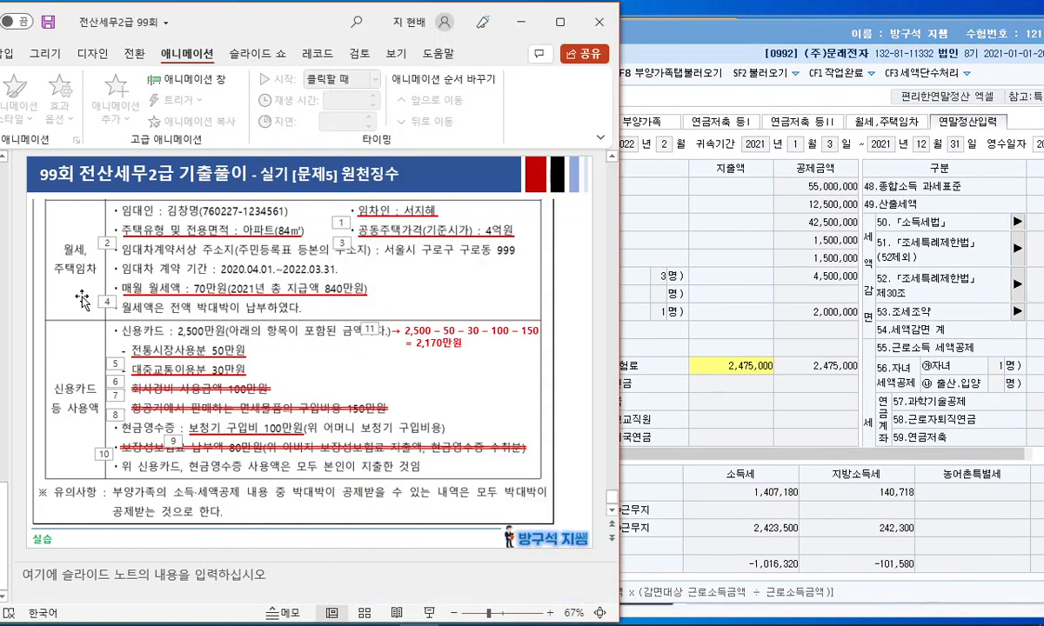
scroll(602, 307, "up", 3)
scroll(602, 308, "down", 3)
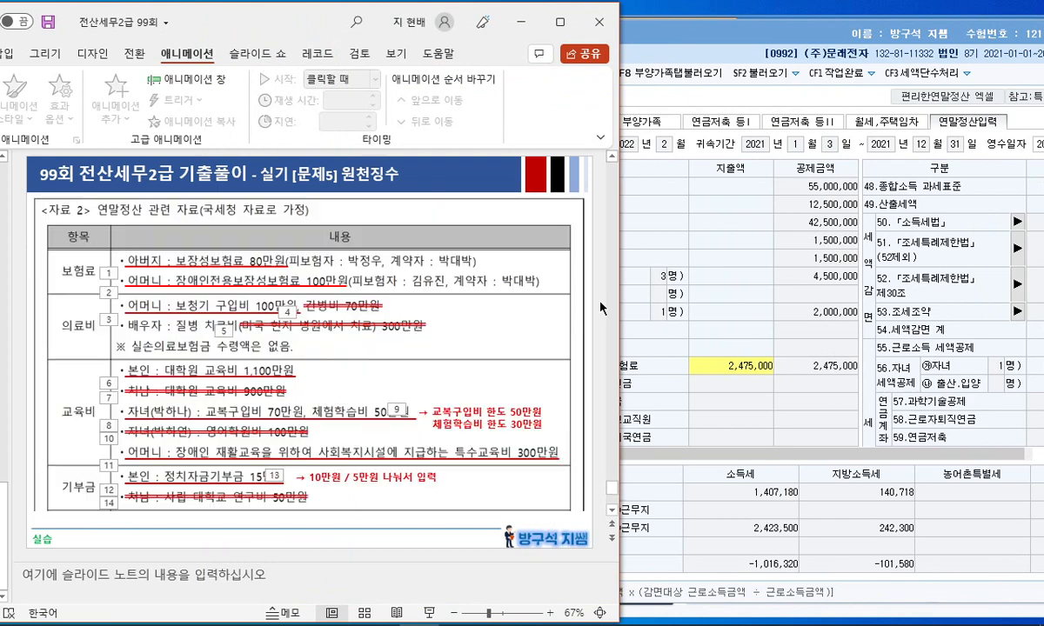
left_click(704, 37)
left_click_drag(703, 31, 673, 36)
left_click_drag(943, 455, 1034, 455)
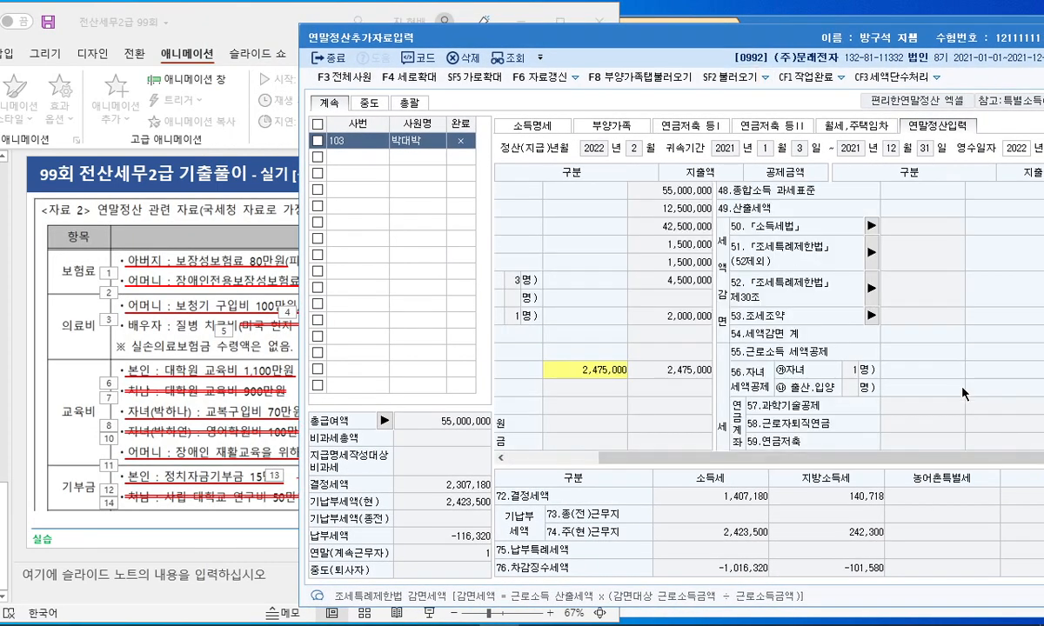
scroll(916, 347, "down", 2)
left_click(852, 357)
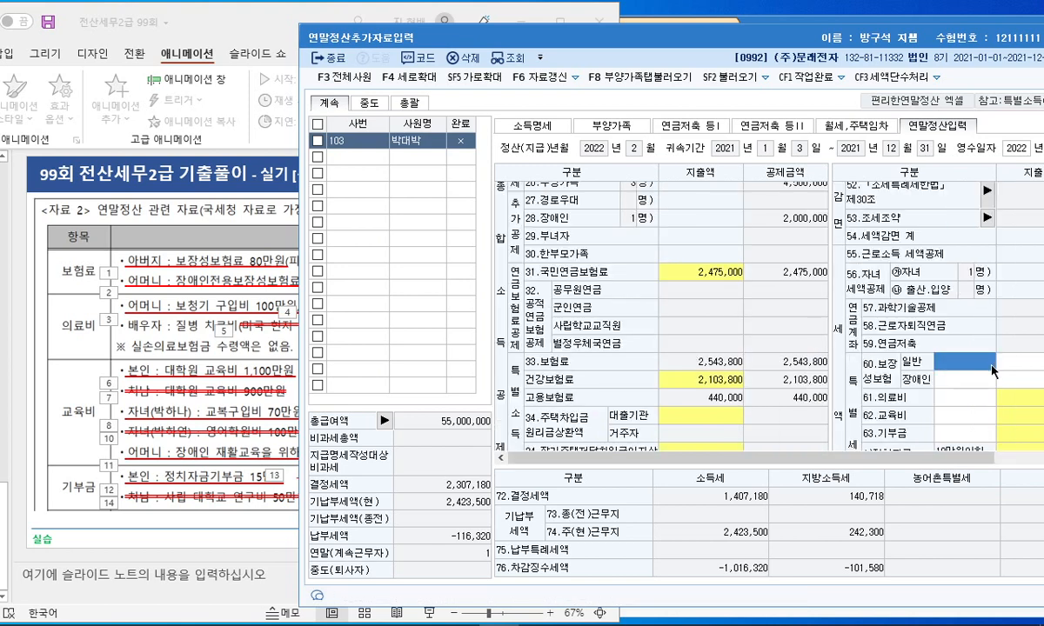
left_click_drag(949, 458, 992, 458)
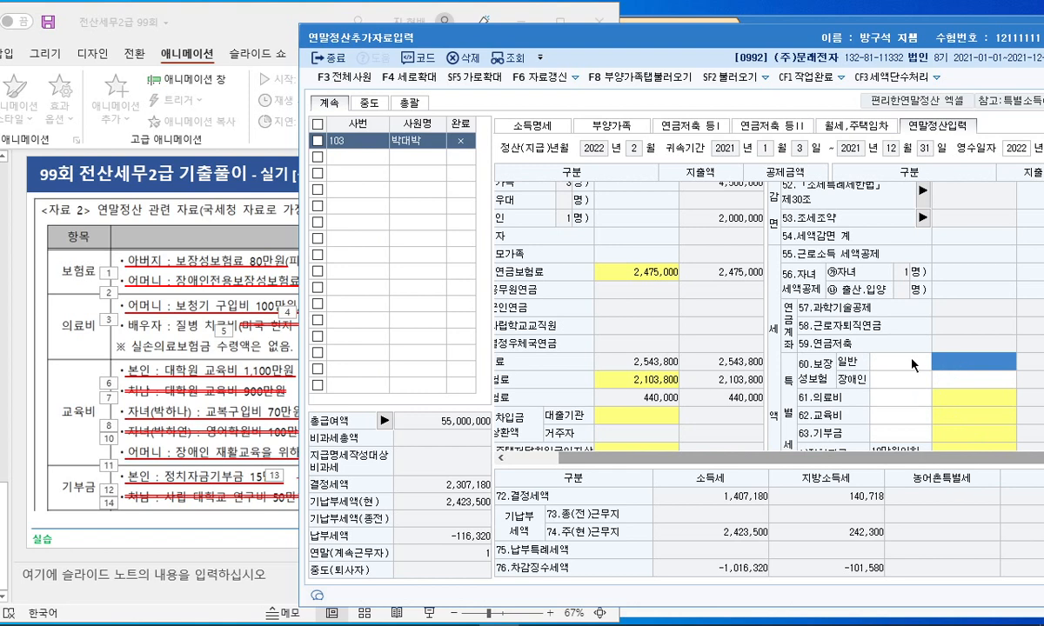
left_click(911, 365)
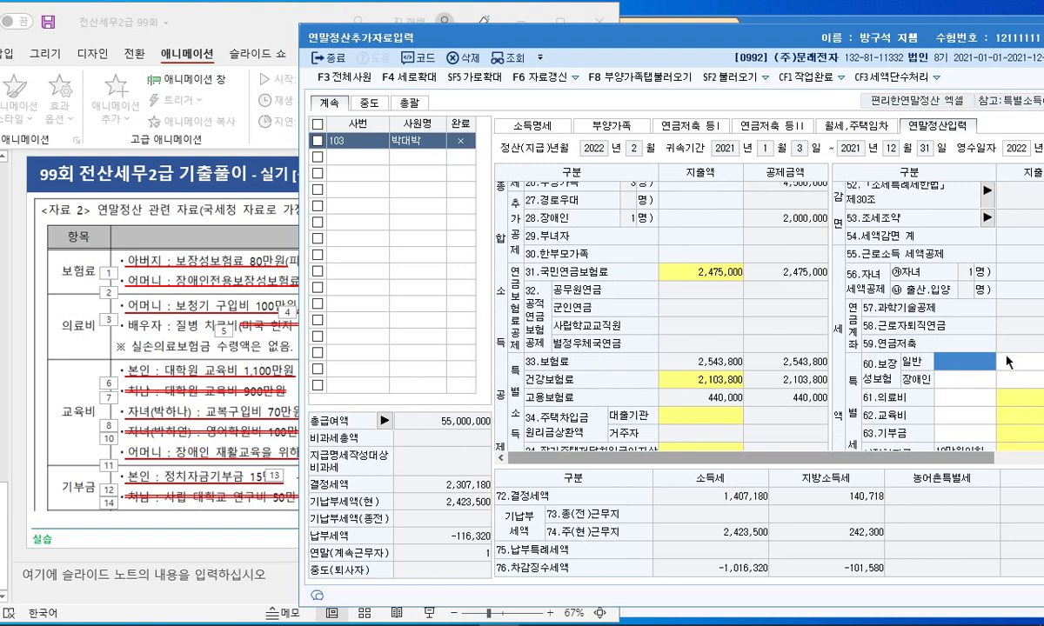
left_click(1009, 363)
type("800000")
key("Return")
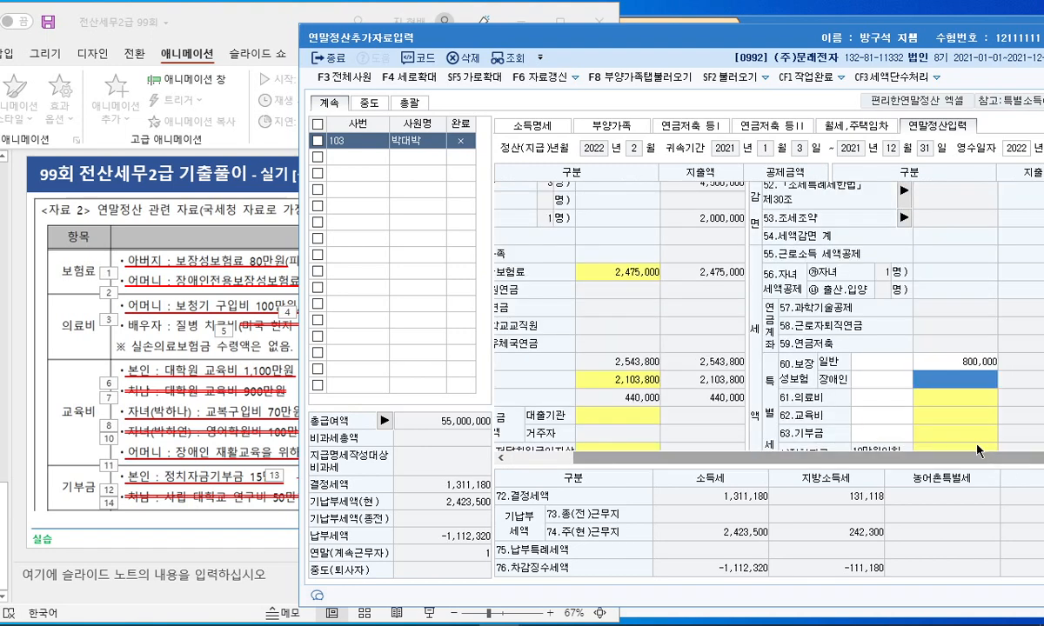
Enter 1,000,000 as the 장애인 coverage insurance premium and maximize the settlement window
left_click(925, 388)
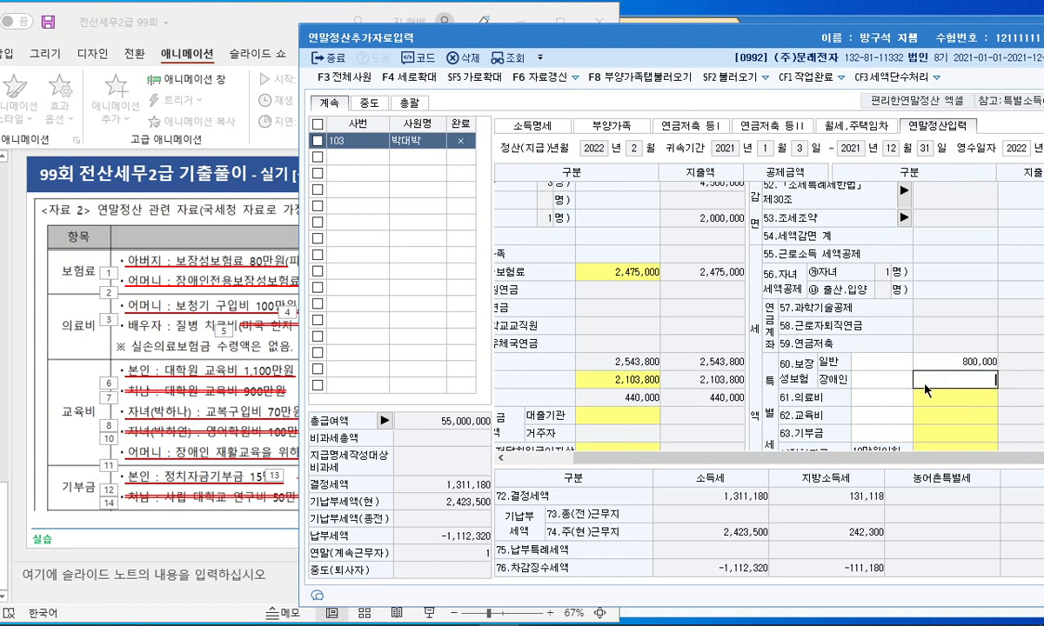
key("alt+Tab")
key("alt+Tab")
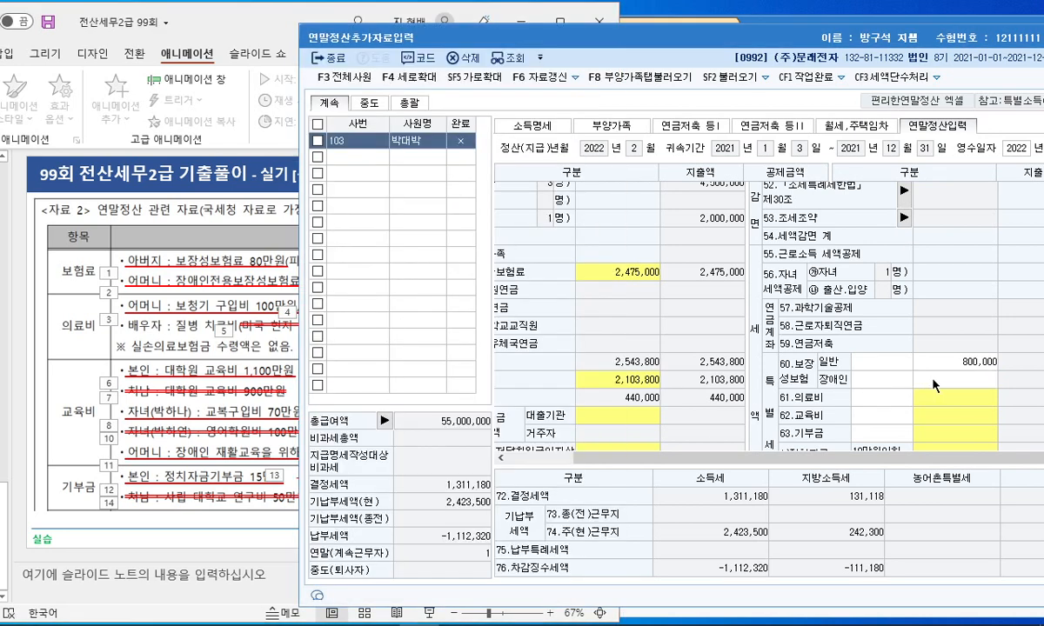
left_click(935, 381)
key("Return")
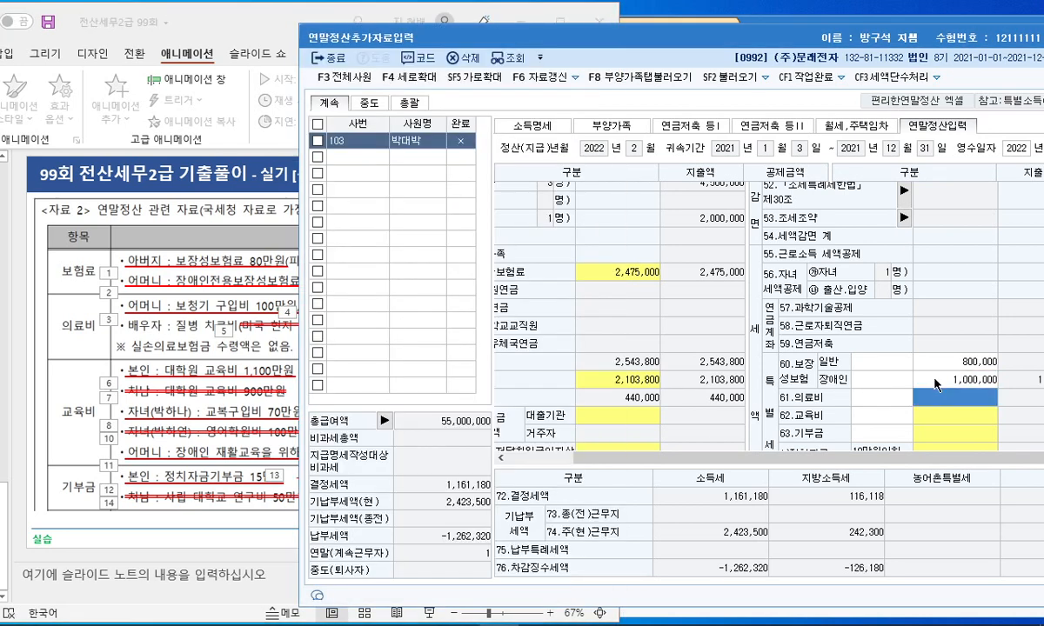
left_click(882, 360)
double_click(815, 33)
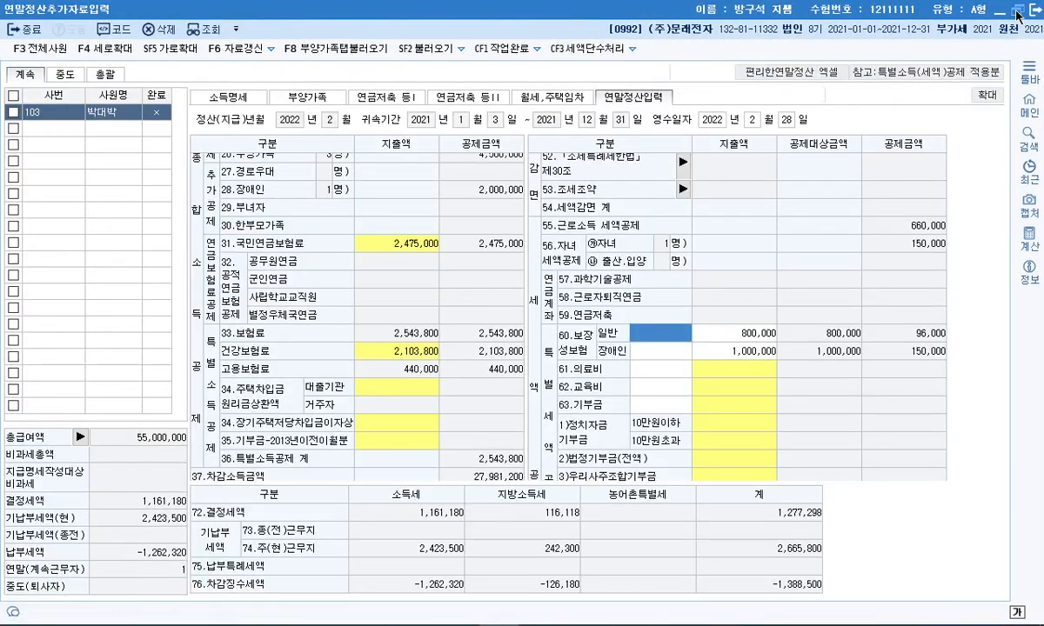
In the 61.의료비 dialog, enter 1,000,000 for 65세,장애인 and confirm
left_click(1017, 11)
left_click_drag(648, 45, 561, 32)
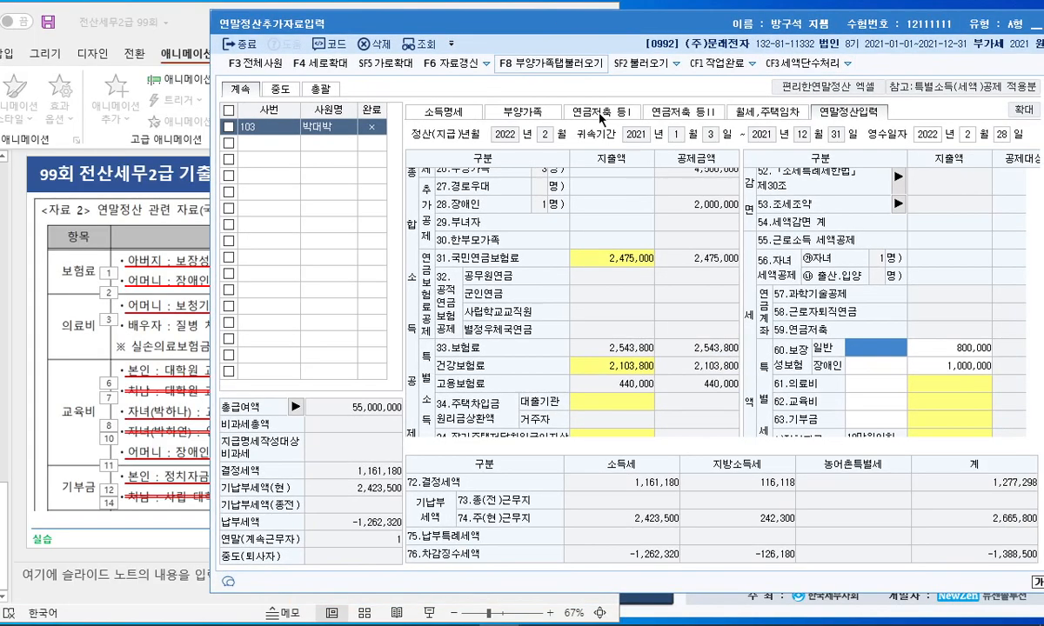
scroll(750, 346, "down", 4)
left_click_drag(868, 445, 981, 453)
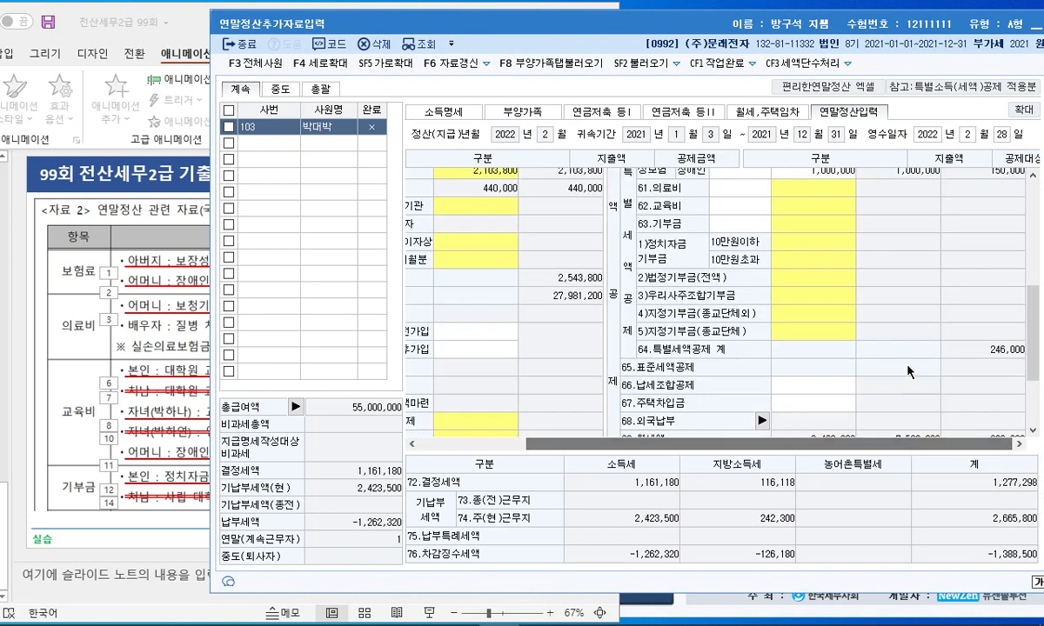
scroll(910, 371, "up", 2)
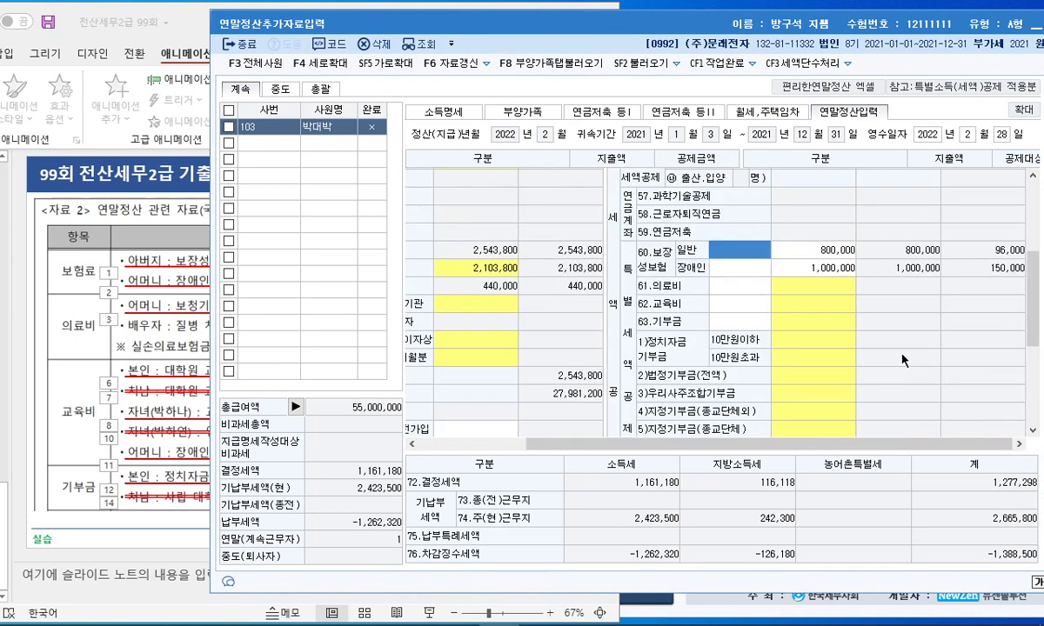
left_click(108, 327)
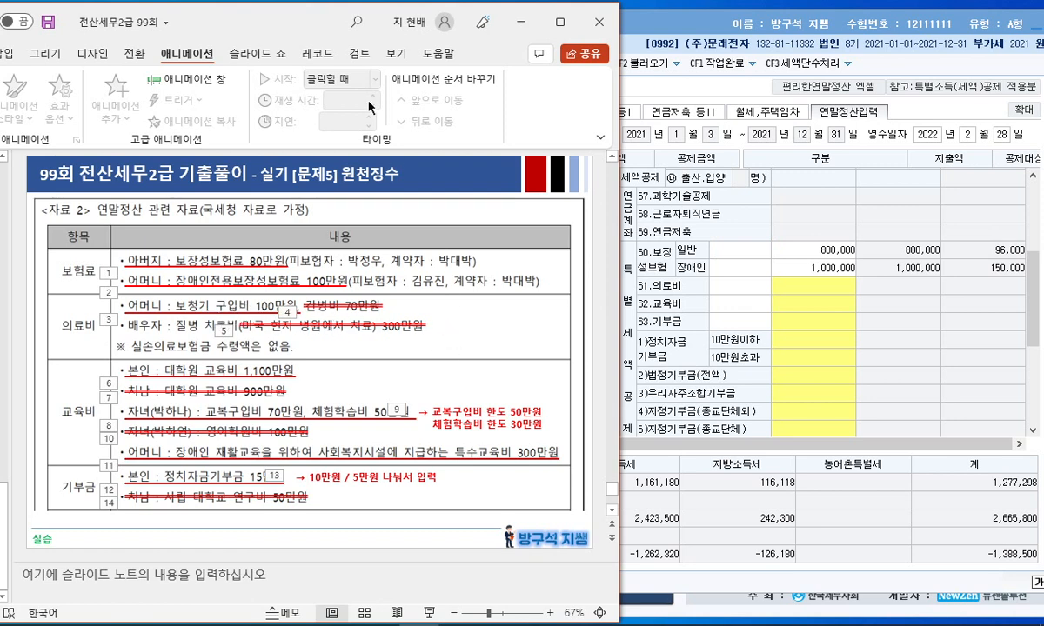
left_click_drag(302, 18, 257, 19)
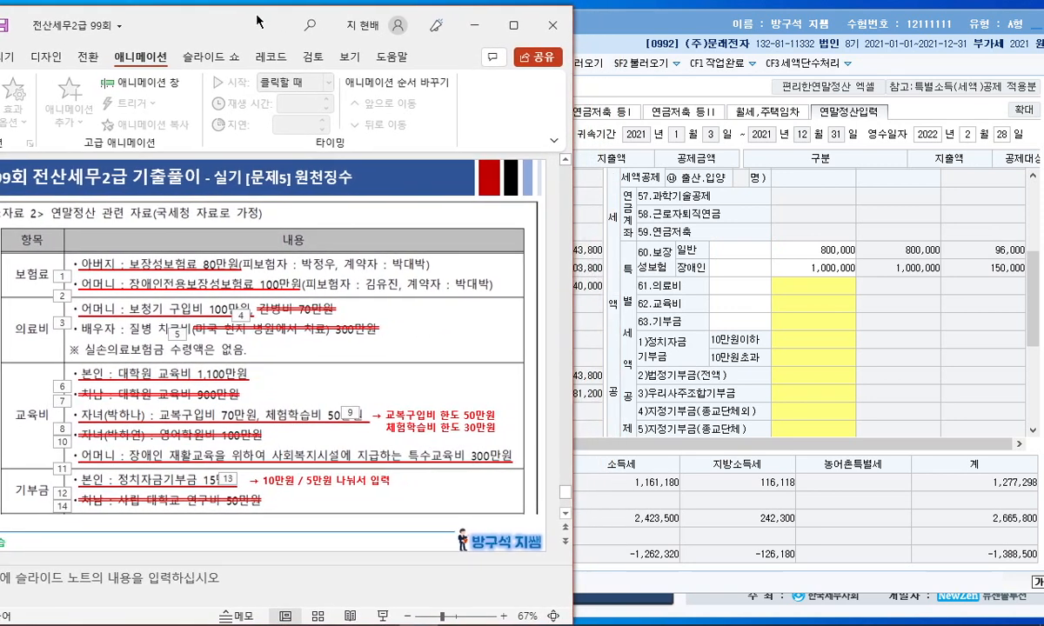
left_click(701, 313)
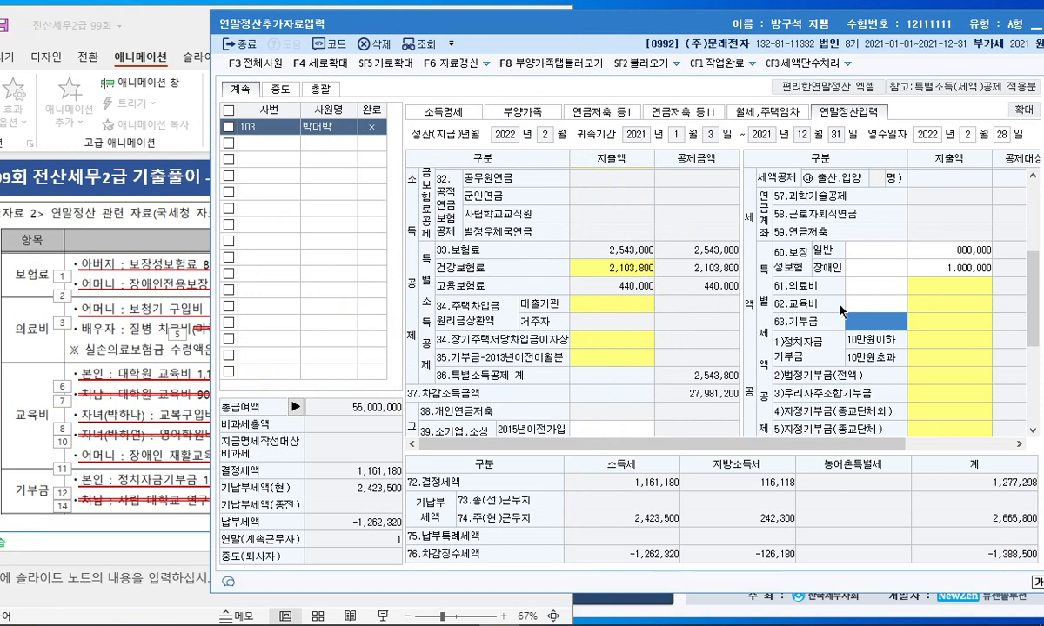
left_click(924, 291)
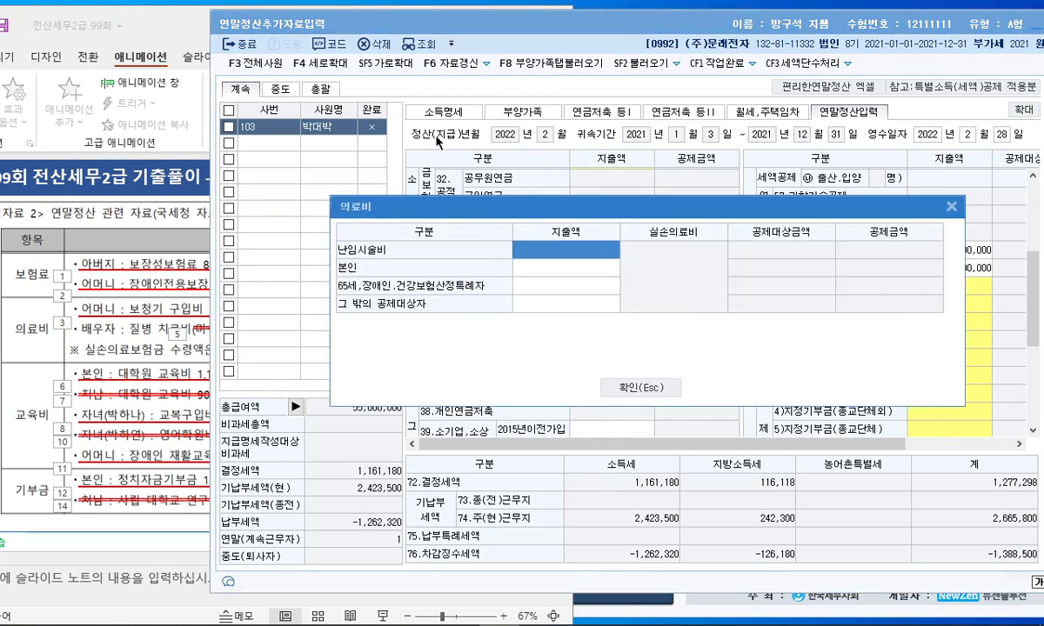
left_click(504, 284)
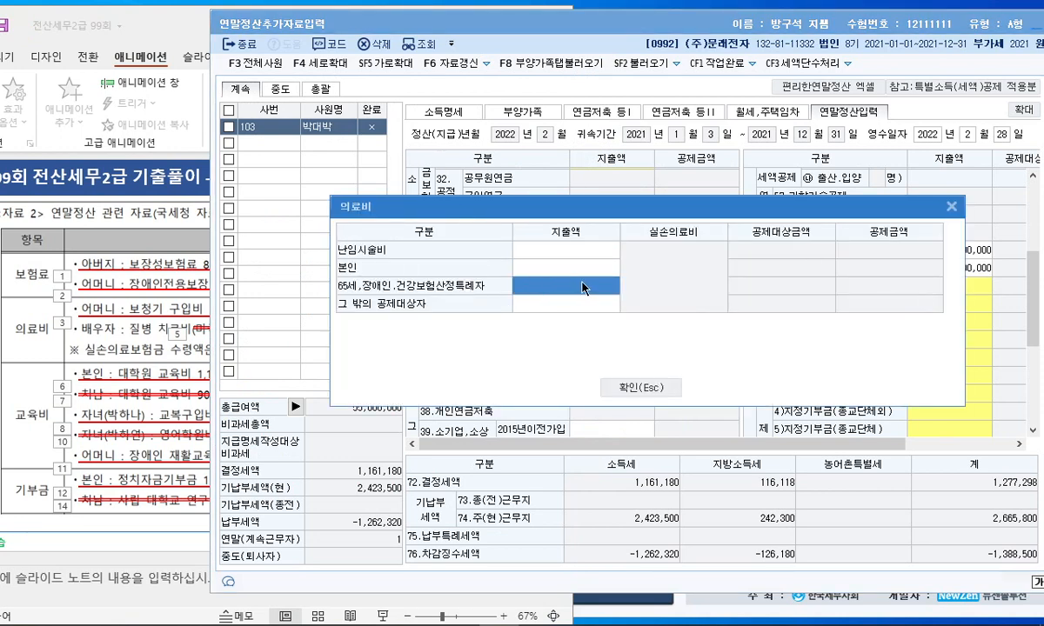
left_click(583, 288)
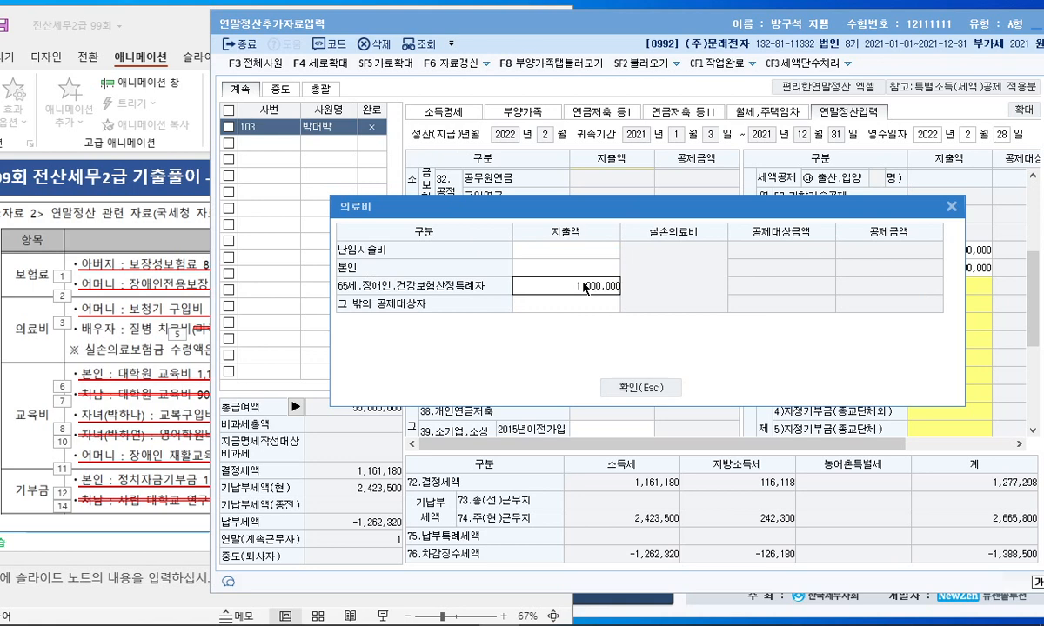
key("Return")
left_click(648, 390)
Open the 62.교육비 breakdown dialog
left_click_drag(722, 443, 807, 456)
left_click(160, 343)
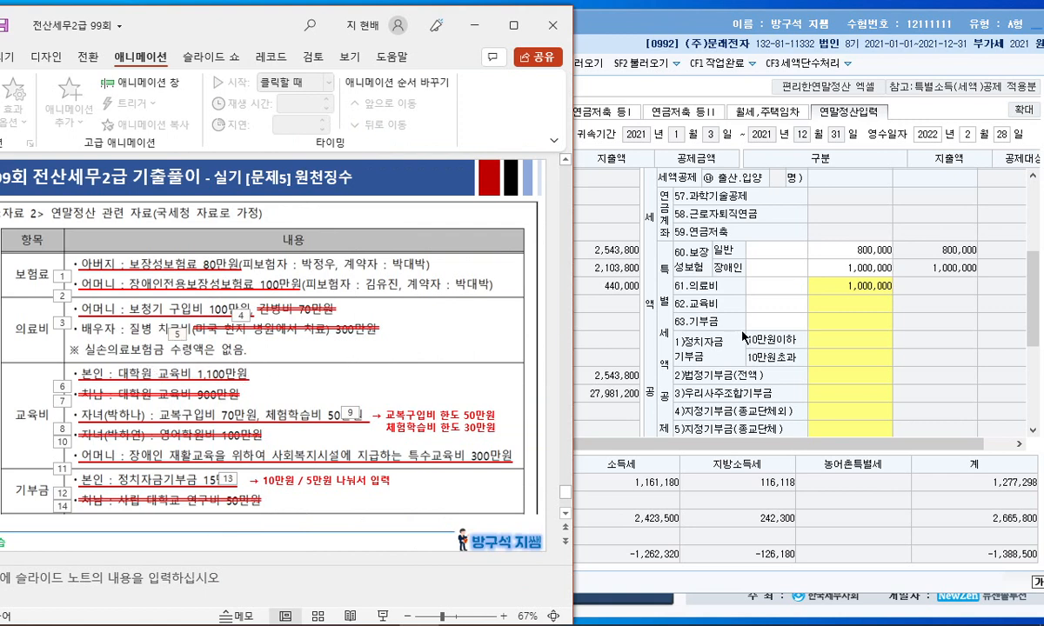
left_click(835, 303)
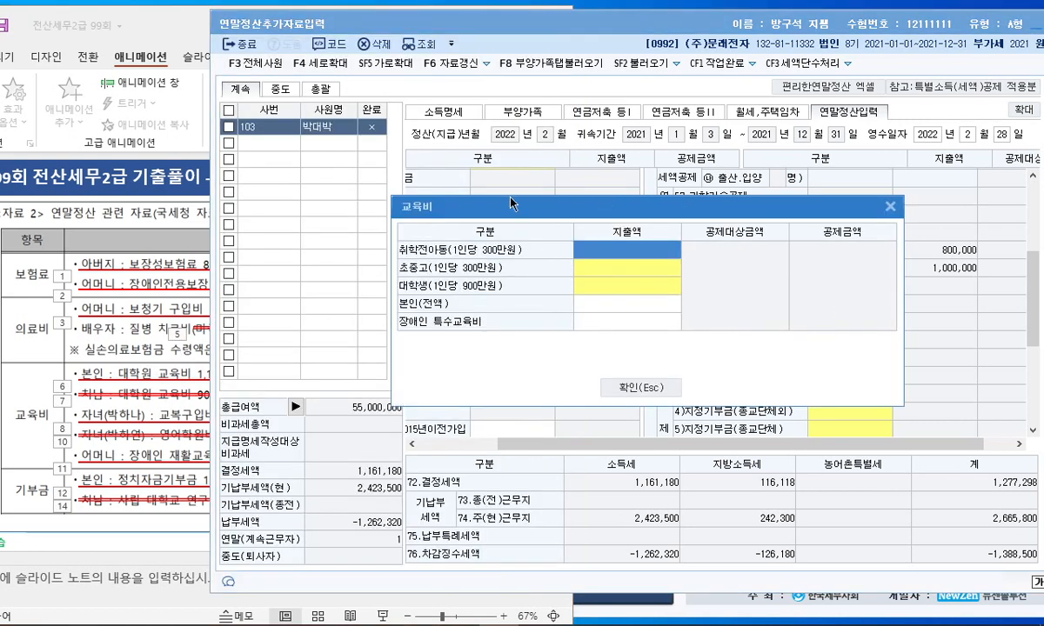
Enter 11,000,000 as the employee's own (본인) education expense
left_click(101, 248)
left_click(626, 284)
left_click(659, 300)
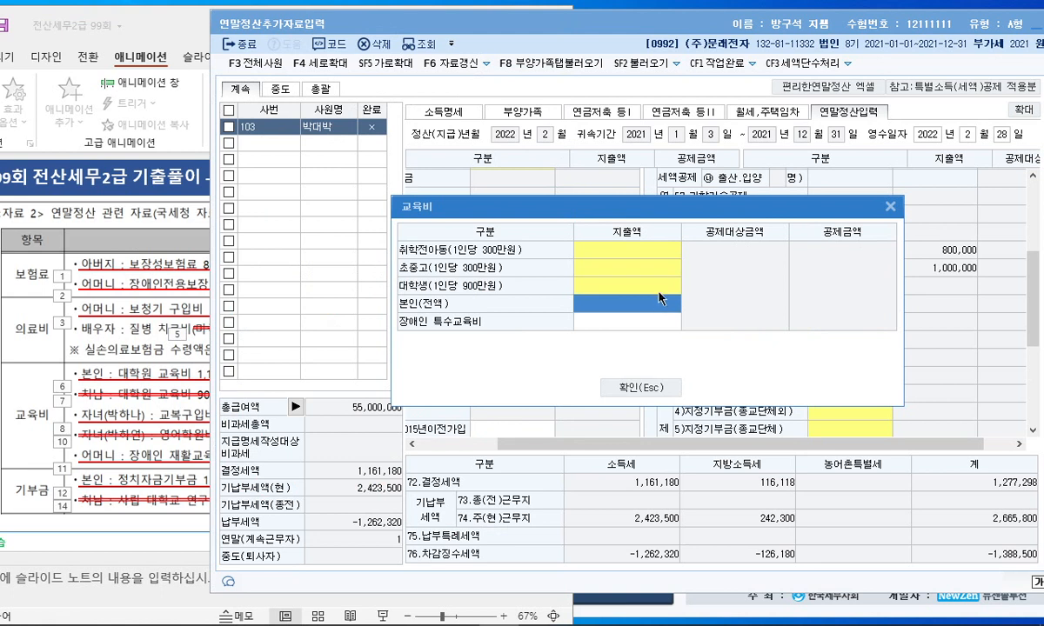
type("1100000")
key("Return")
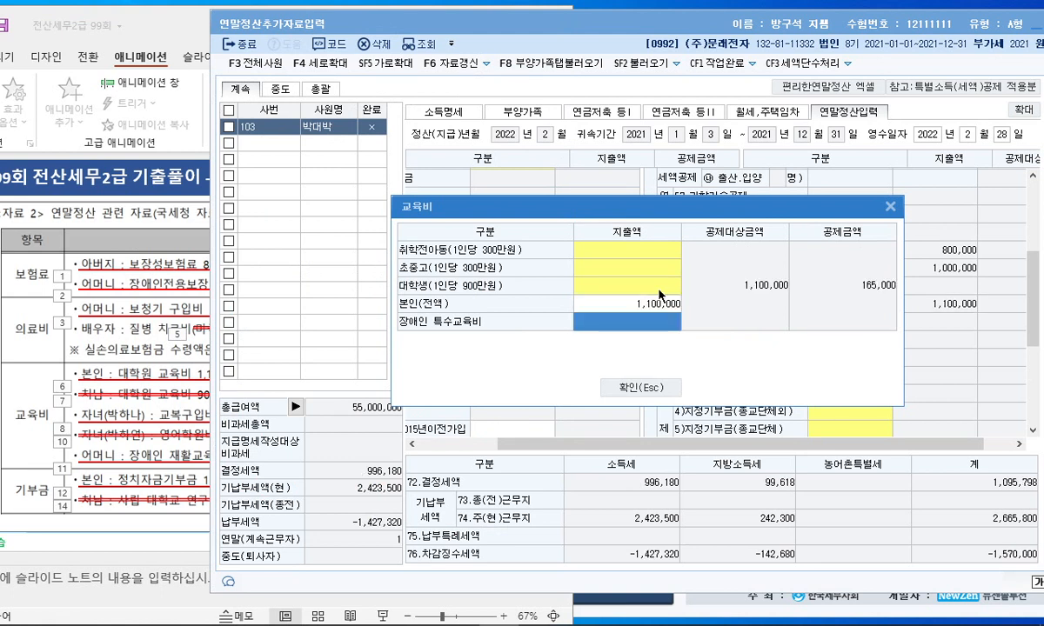
left_click(654, 305)
type("0")
key("Return")
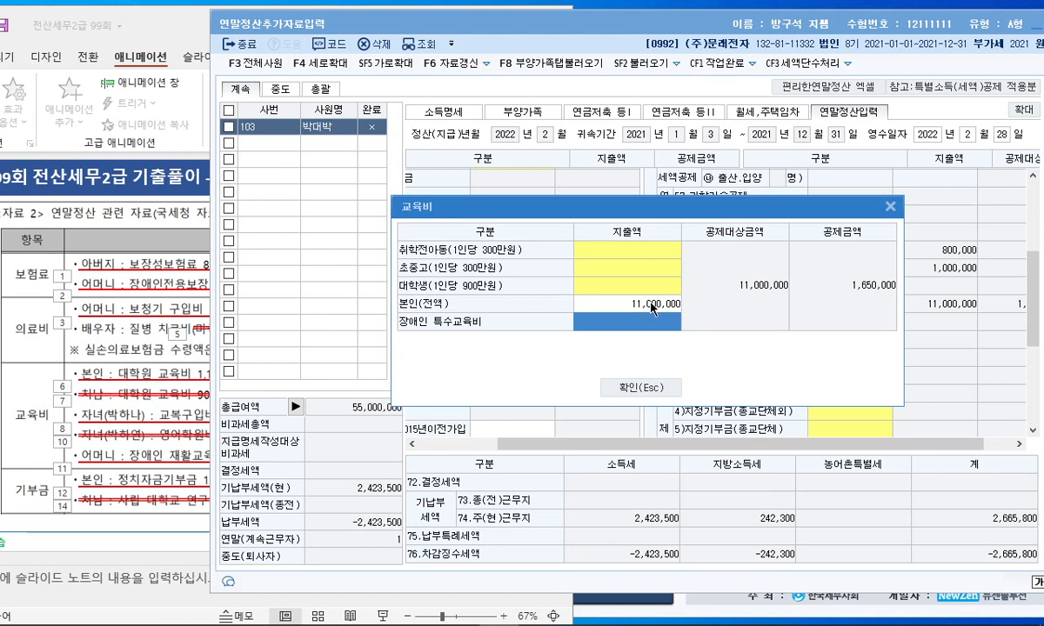
Enter 3,000,000 as the 장애인 특수교육비
left_click(149, 385)
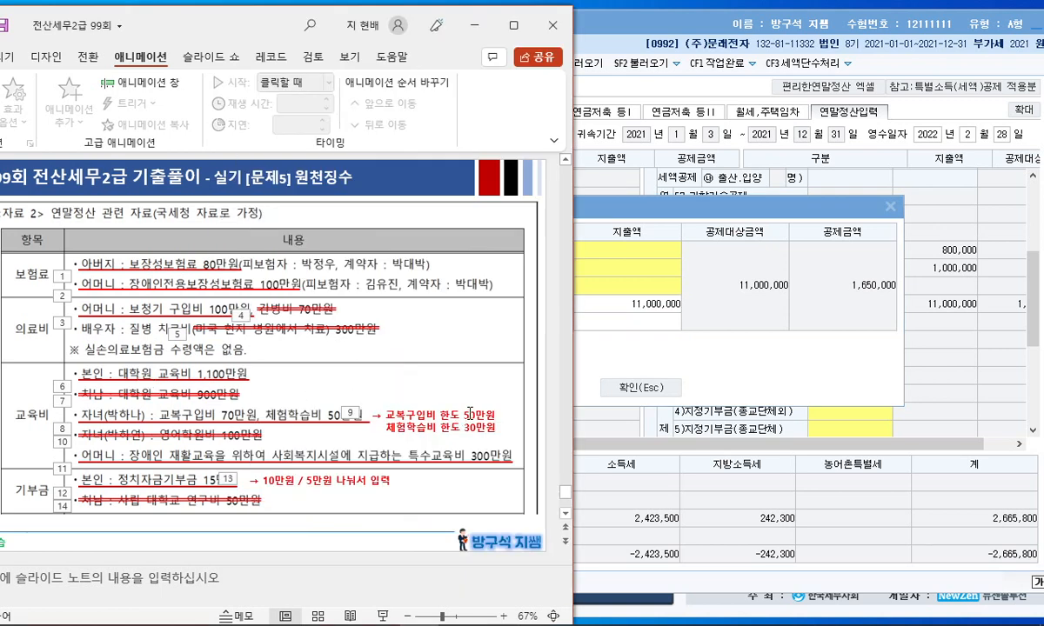
left_click(645, 337)
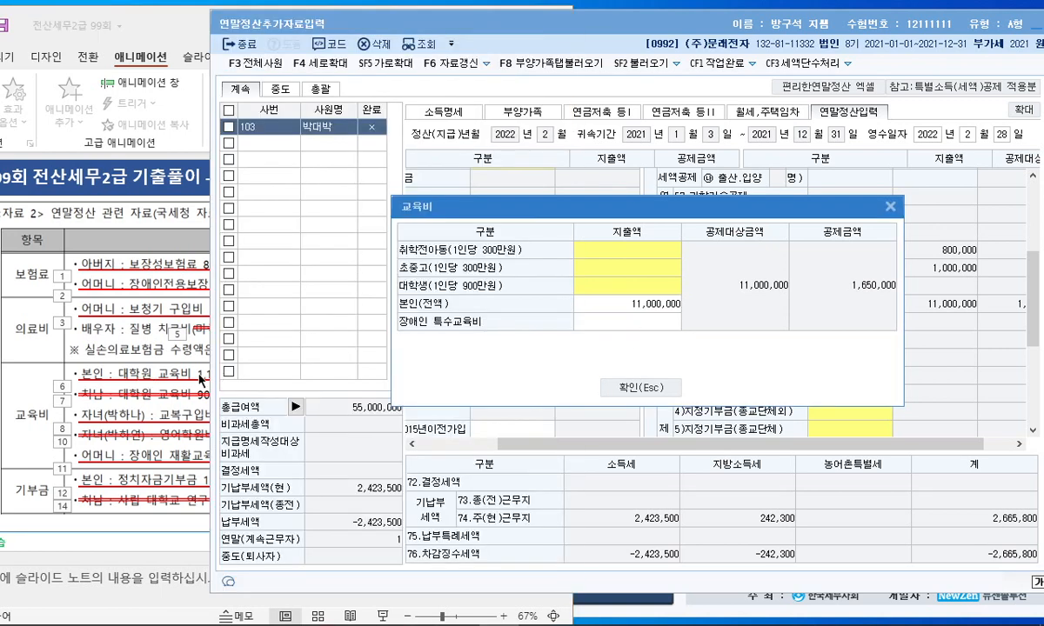
left_click(152, 384)
left_click(645, 322)
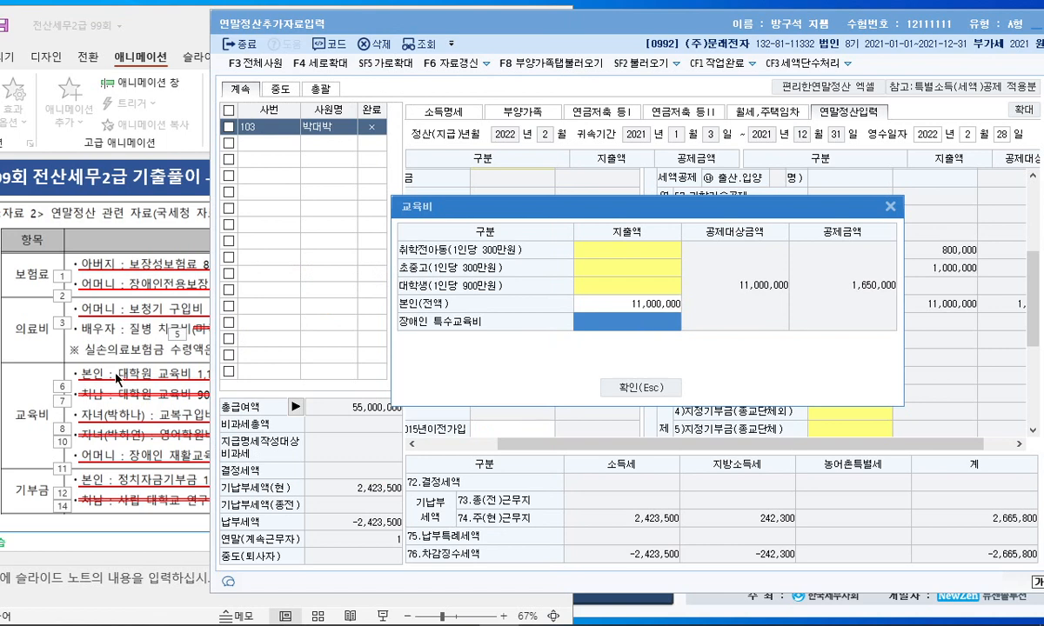
left_click(120, 374)
left_click(663, 321)
type("3000000")
key("Return")
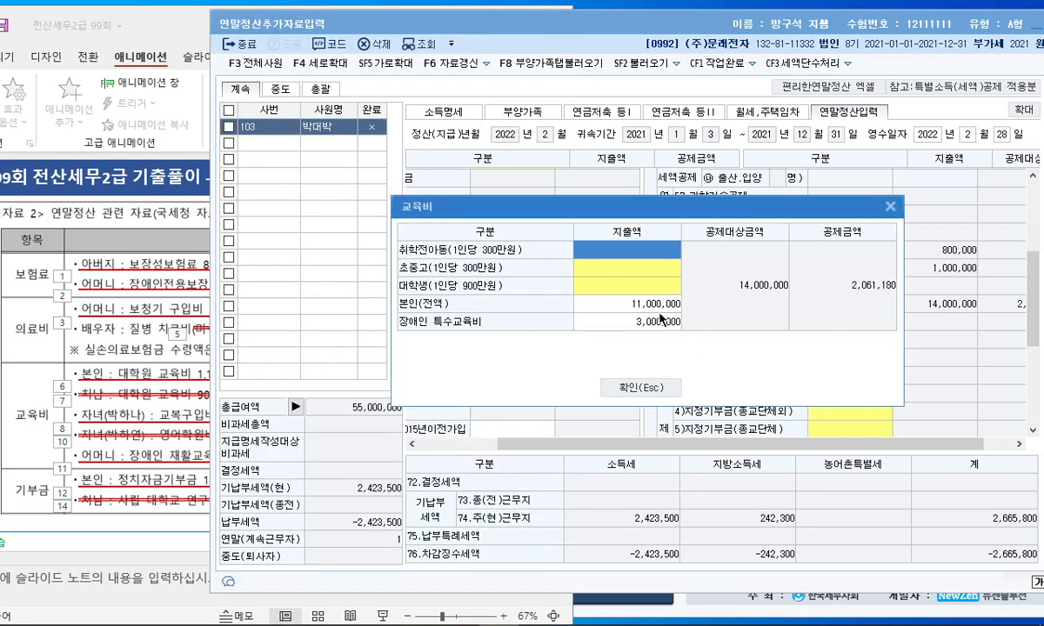
Enter 800,000 in the 초중고 school expense popup and confirm the education expenses
left_click(130, 370)
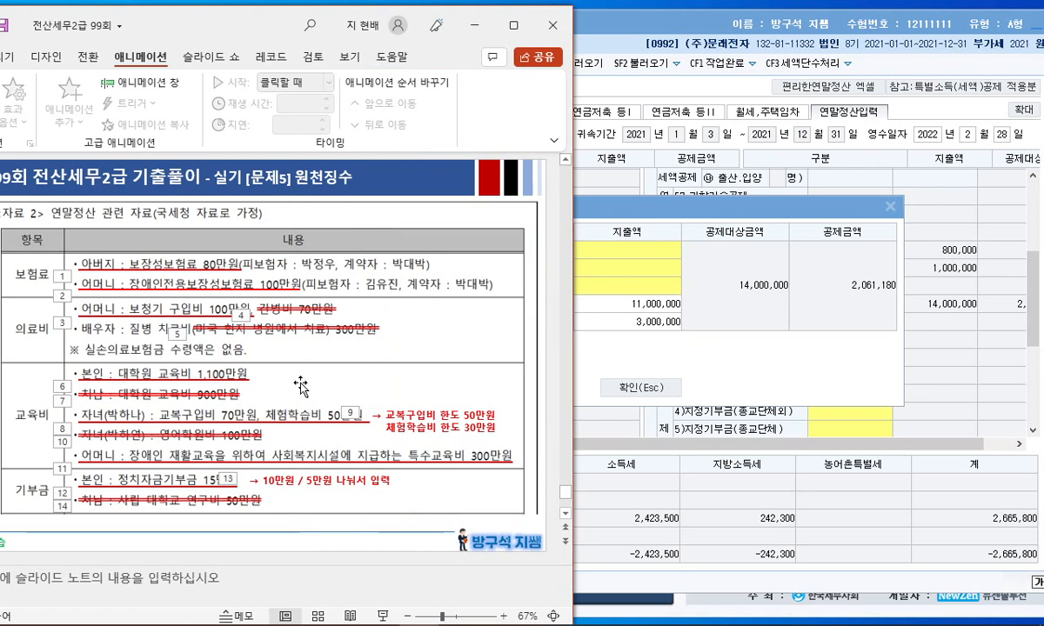
scroll(277, 370, "up", 1)
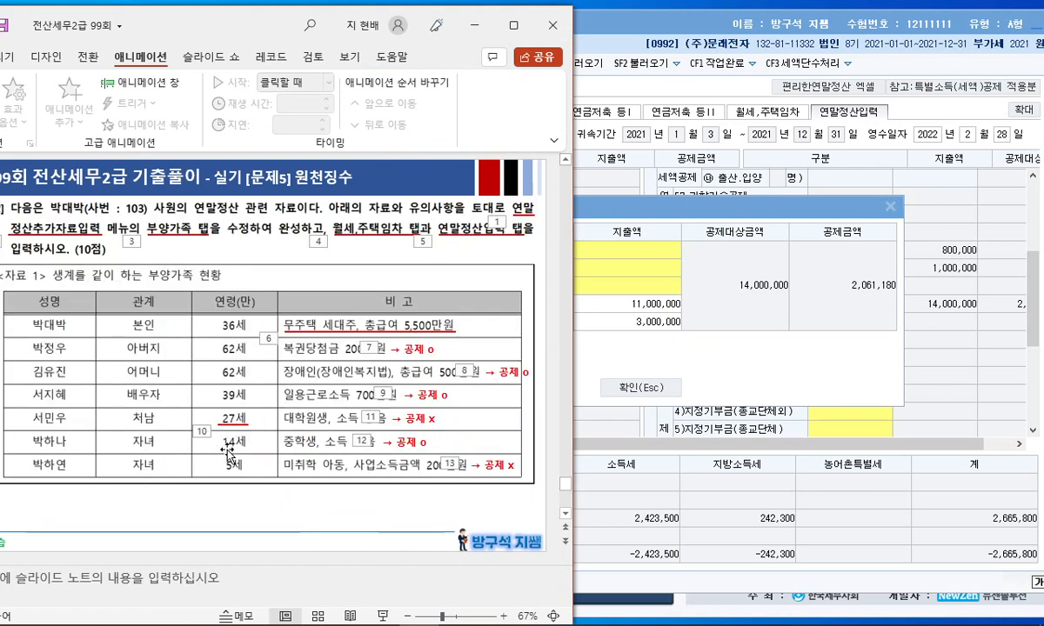
scroll(250, 432, "down", 1)
left_click(603, 272)
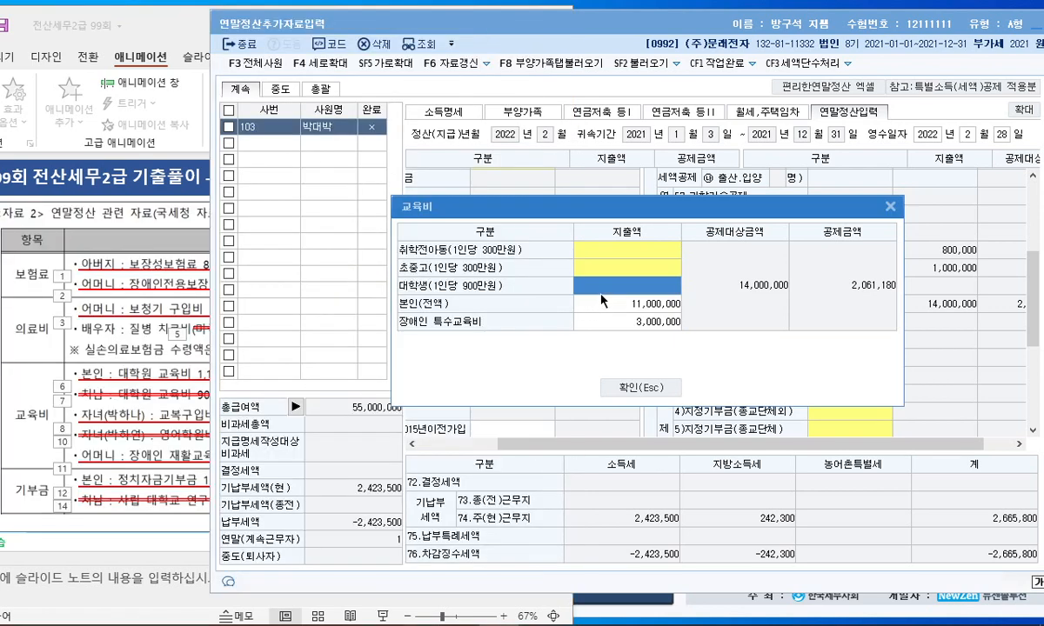
left_click(603, 272)
left_click(644, 215)
type("800000")
key("Return")
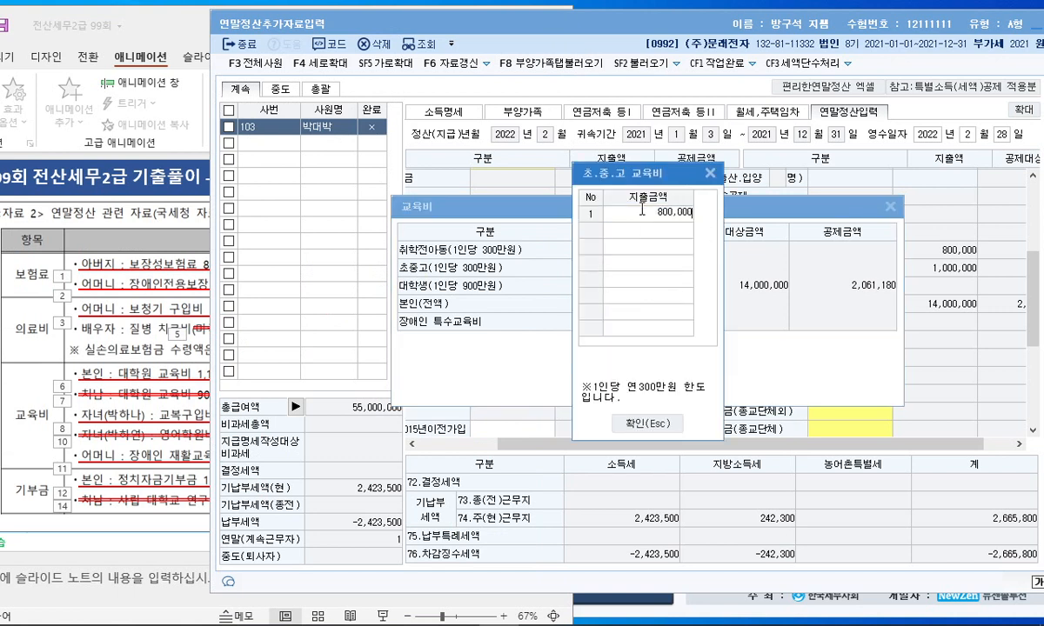
left_click(648, 423)
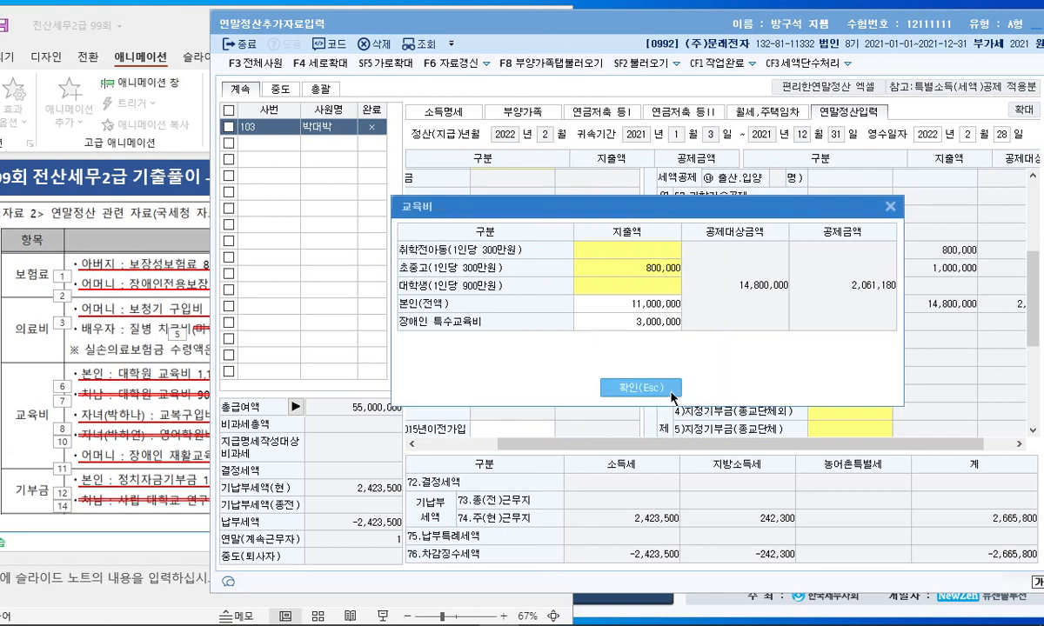
left_click(642, 387)
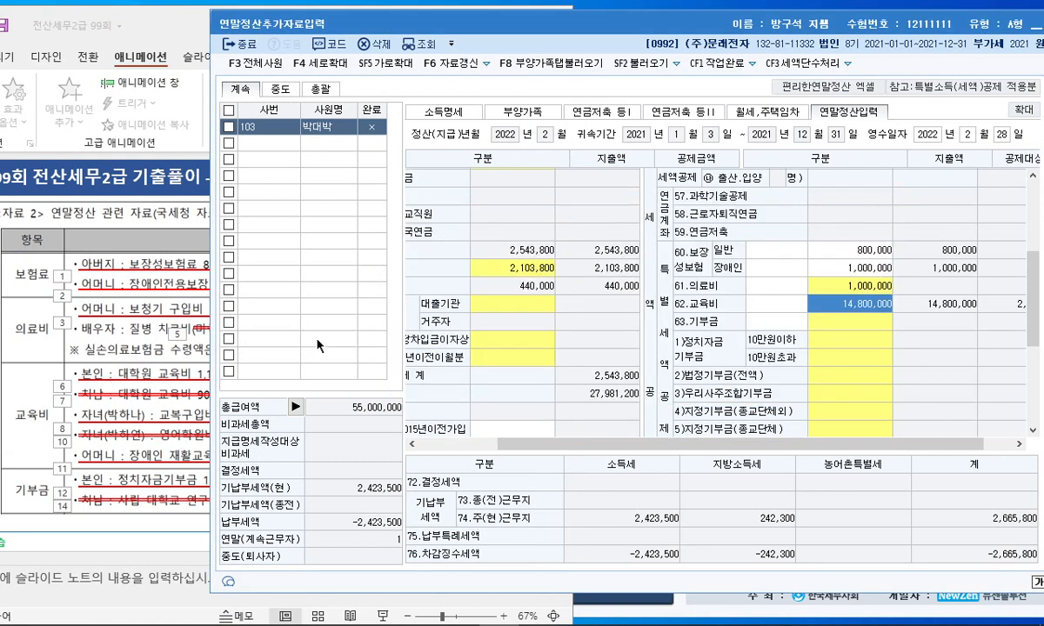
left_click(142, 331)
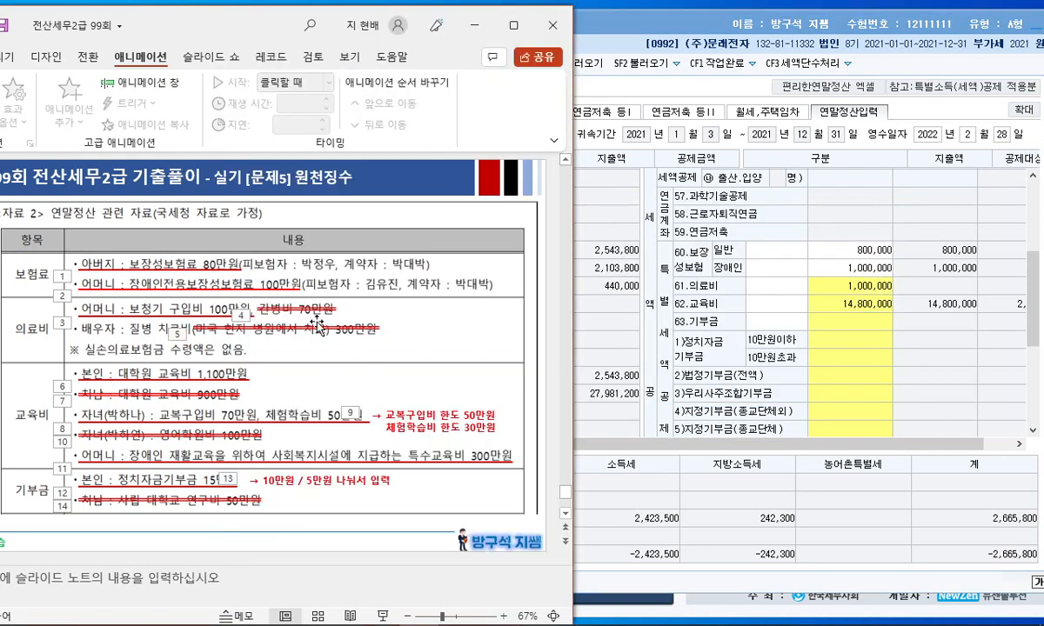
scroll(246, 341, "down", 1)
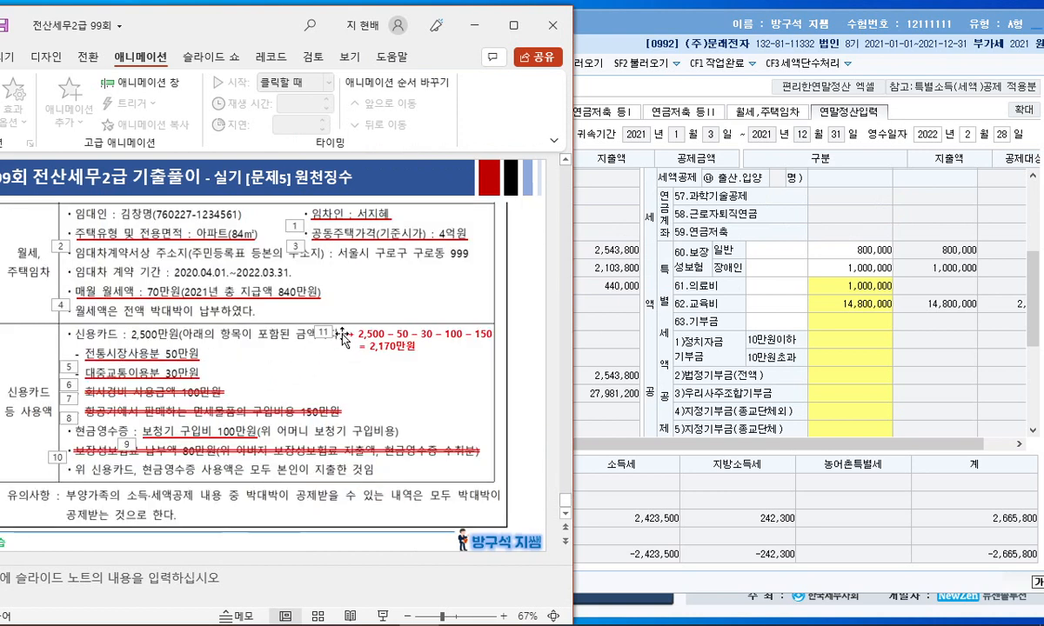
scroll(330, 402, "up", 1)
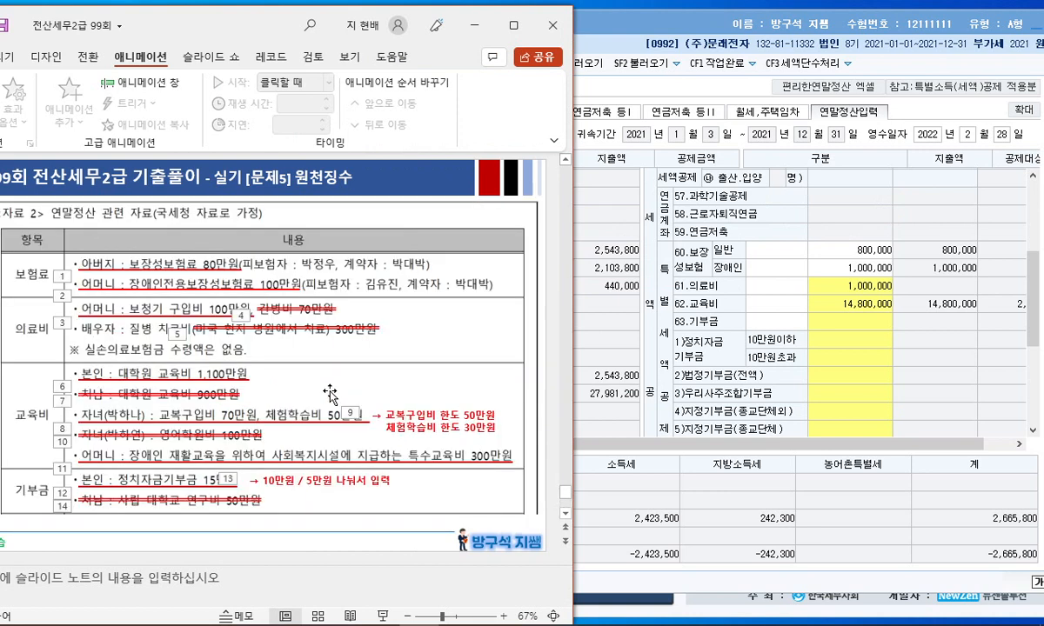
Split the political donation into 100,000 up to 100,000 won and 50,000 above
left_click(839, 343)
left_click(839, 343)
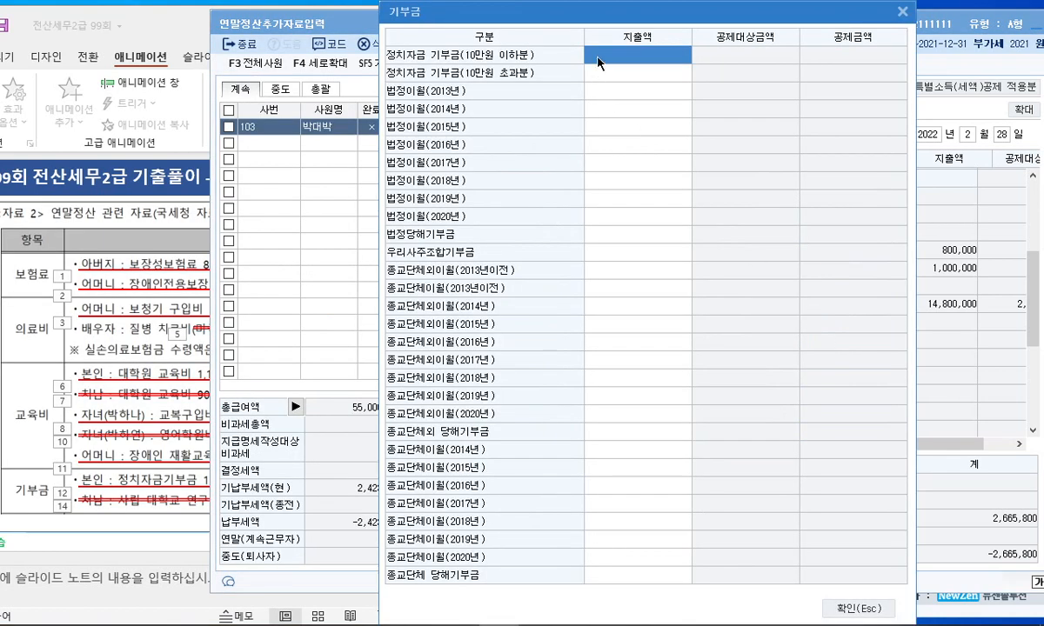
type("100000")
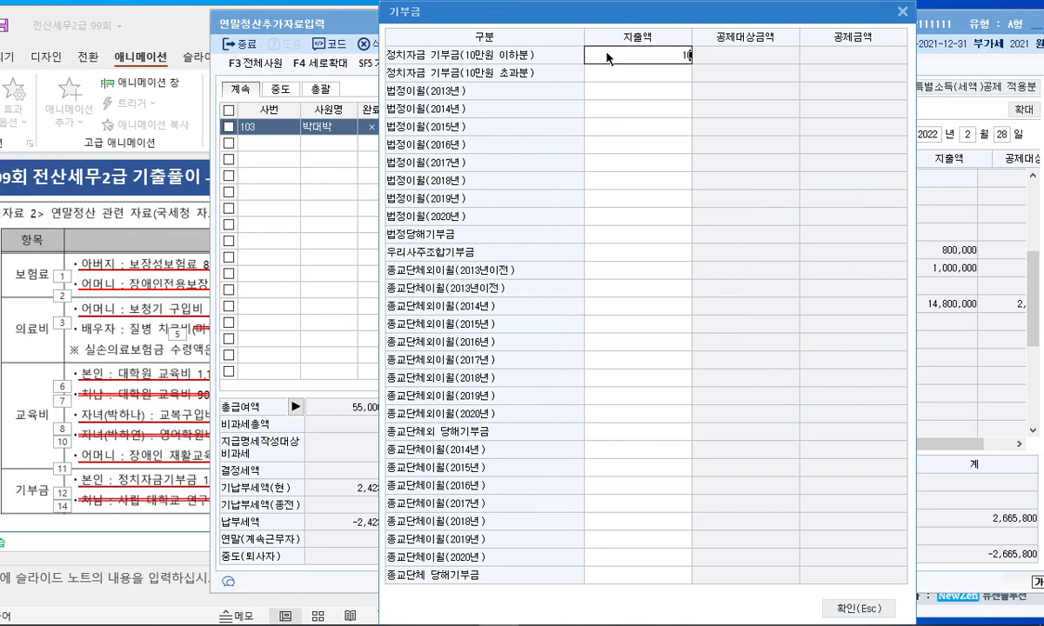
key("Return")
type("90000")
key("Return")
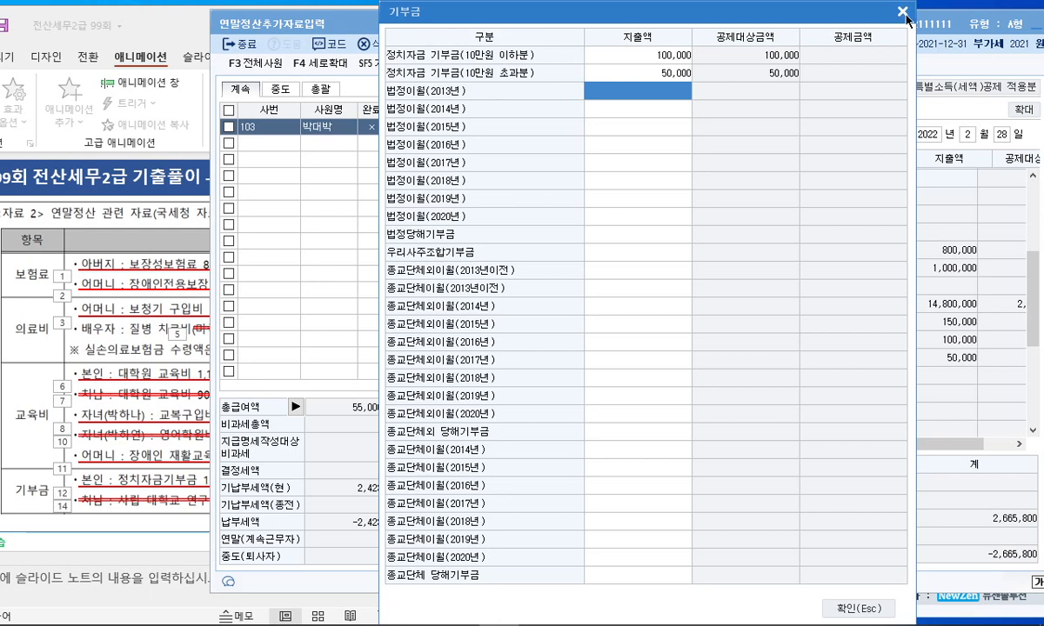
left_click(903, 11)
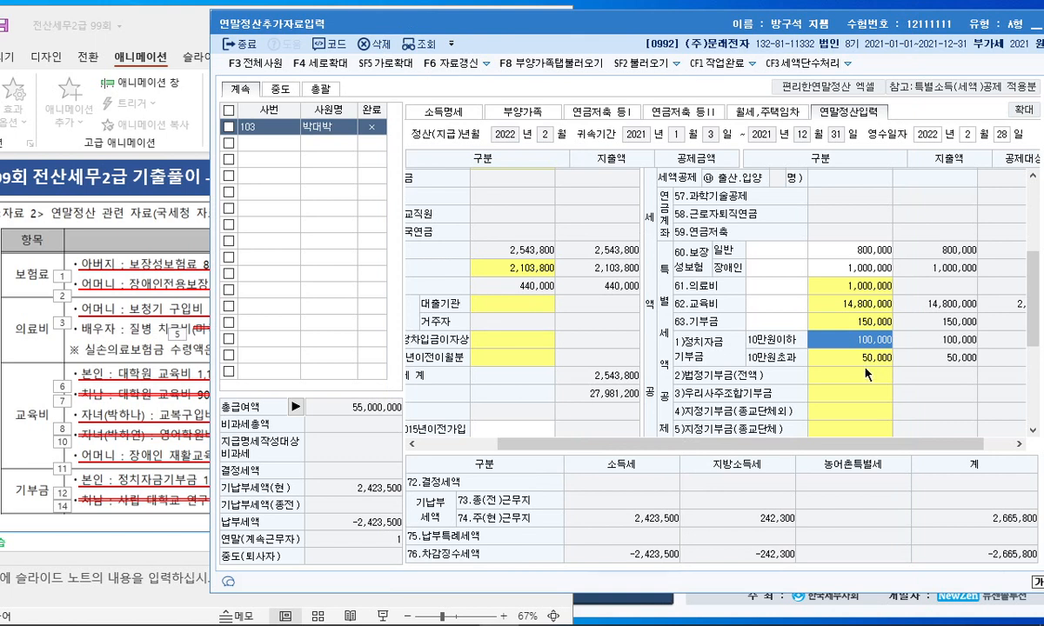
left_click(139, 415)
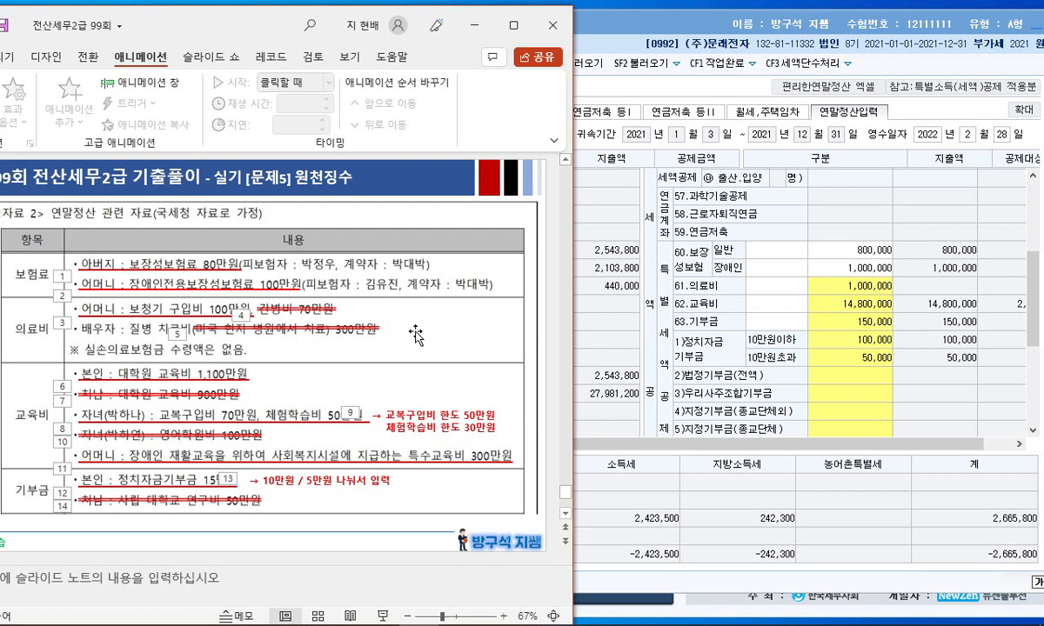
scroll(416, 335, "down", 1)
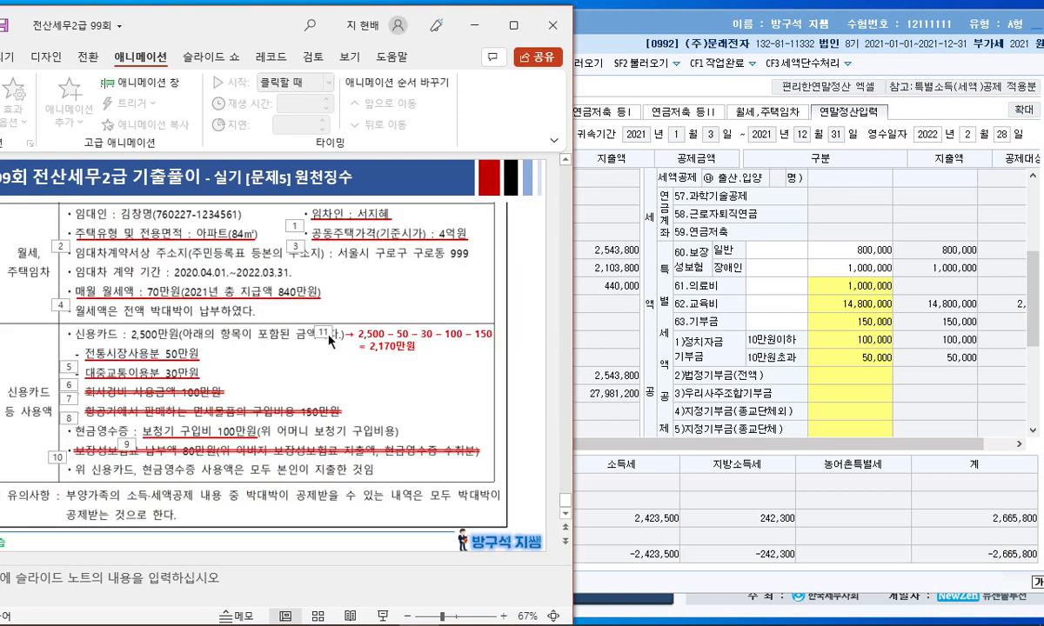
Open the row 42 credit-card usage breakdown and place it beside the exam slide
left_click(849, 342)
left_click_drag(697, 444, 568, 443)
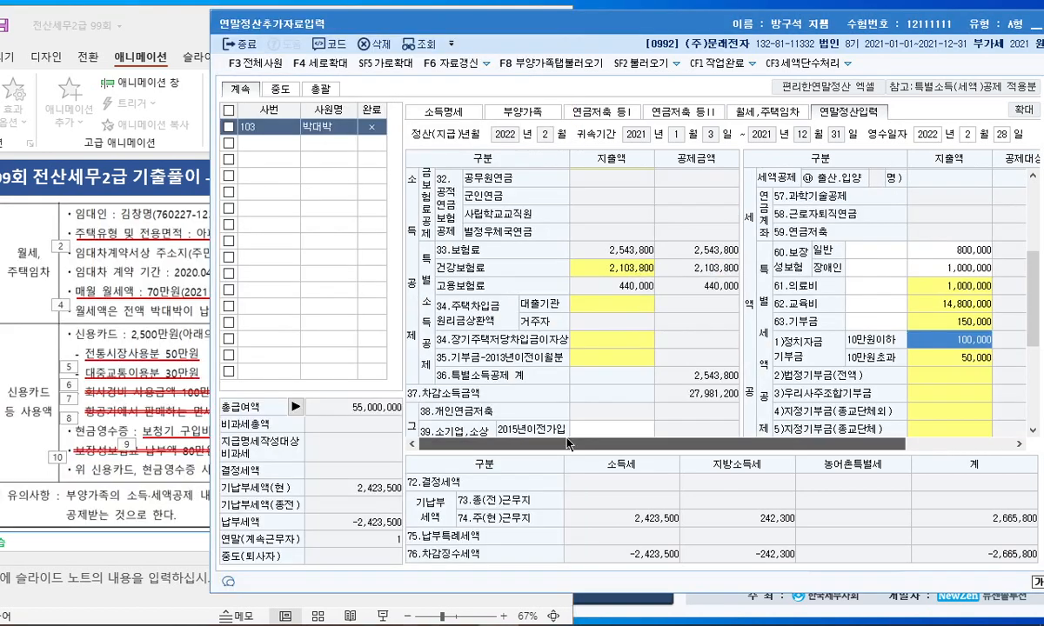
scroll(597, 336, "down", 4)
left_click(626, 341)
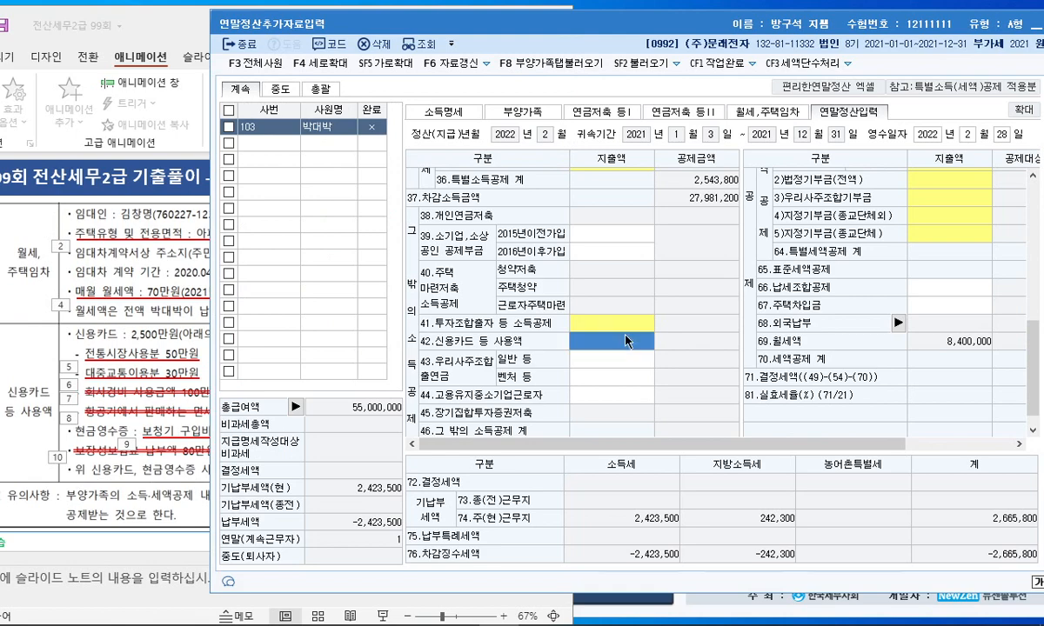
left_click_drag(220, 25, 402, 34)
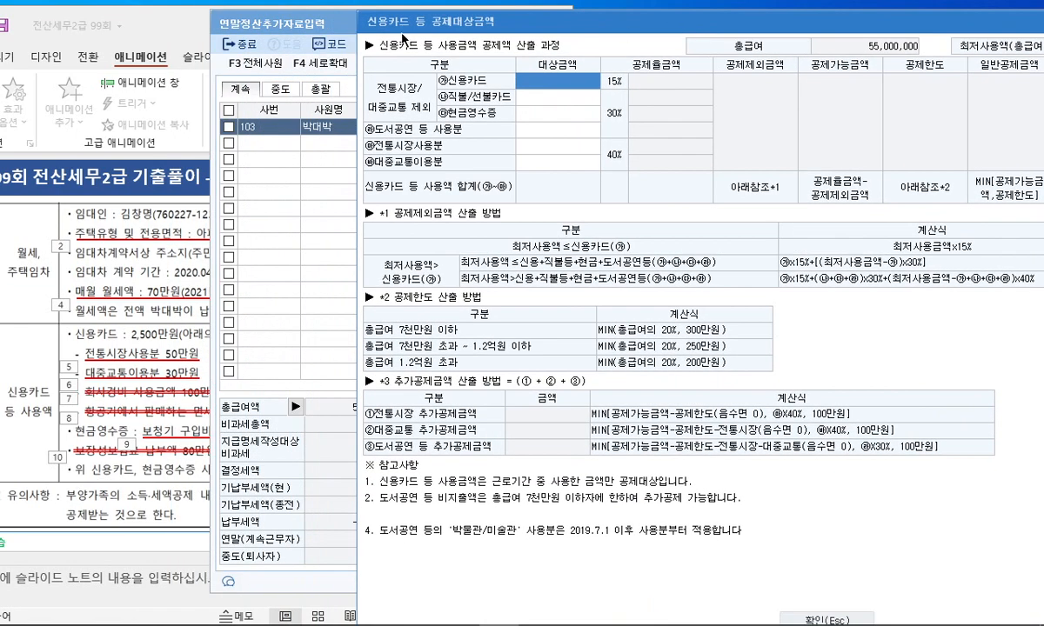
left_click(167, 24)
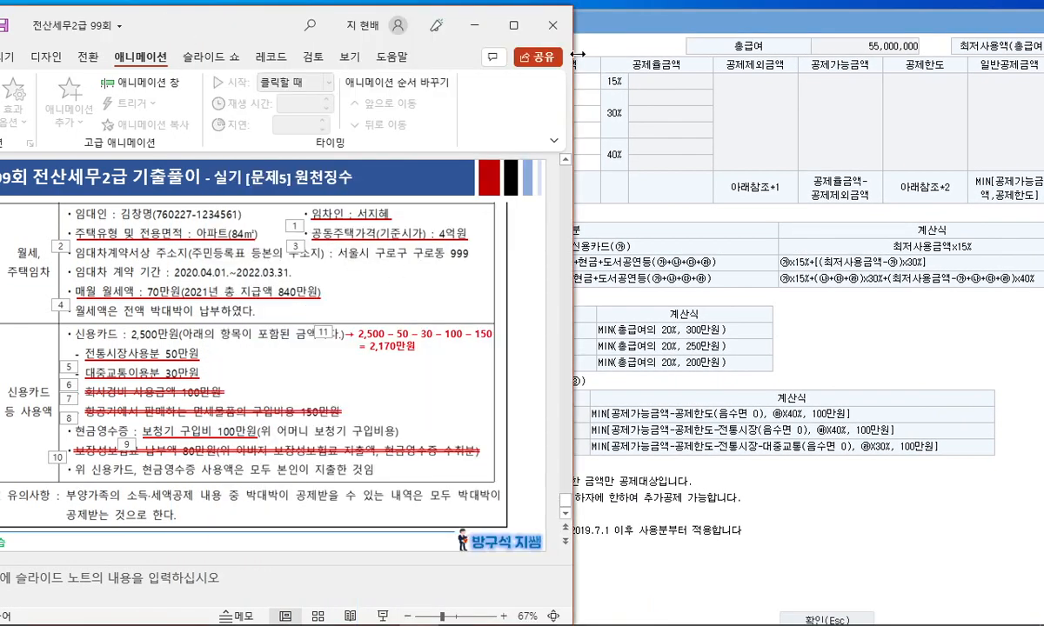
left_click_drag(614, 28, 731, 27)
left_click(177, 21)
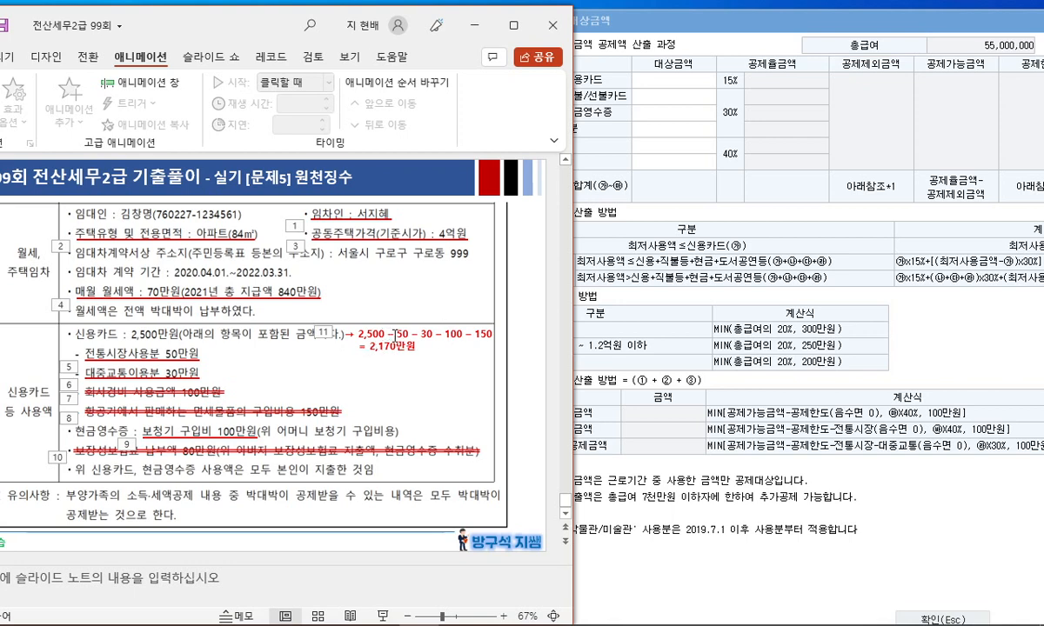
key("alt+Tab")
Enter 21,700,000 credit card, 500,000 traditional market and 300,000 public transit amounts
left_click(663, 81)
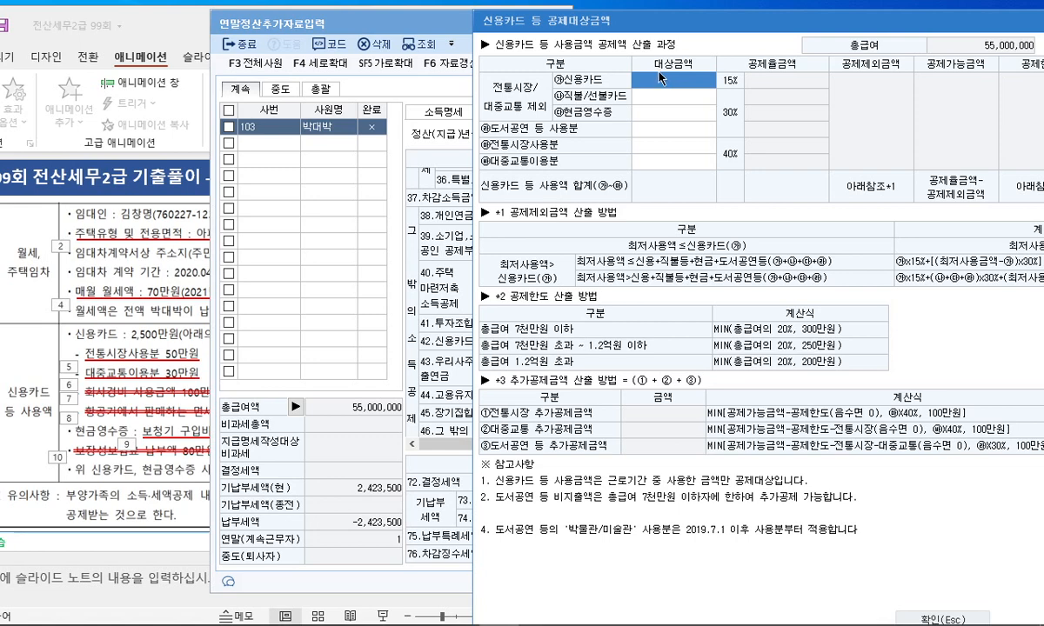
type("21700000")
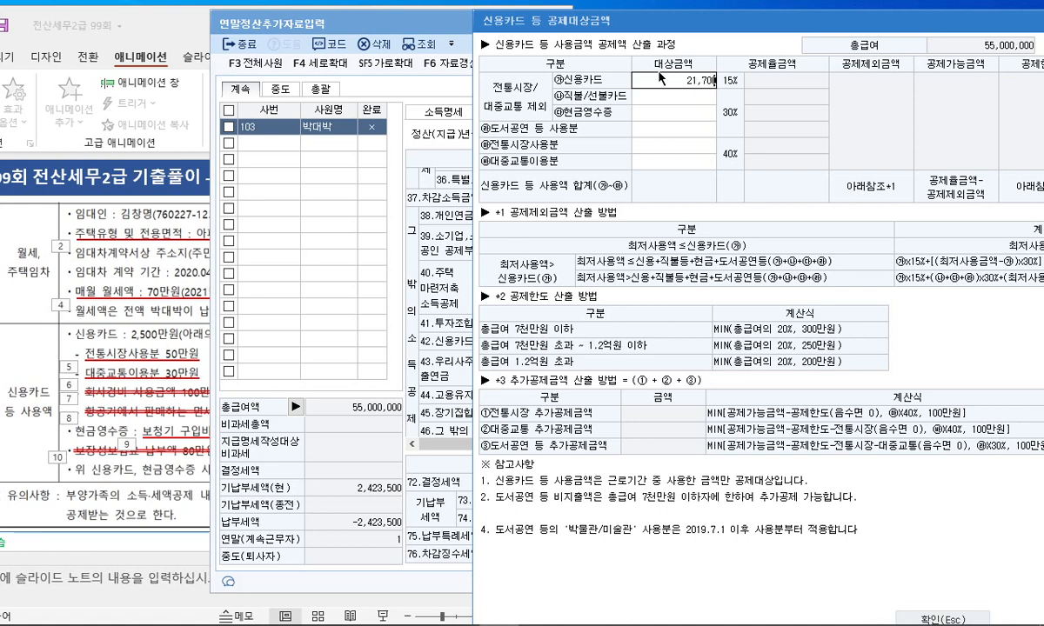
key("Return")
left_click(647, 148)
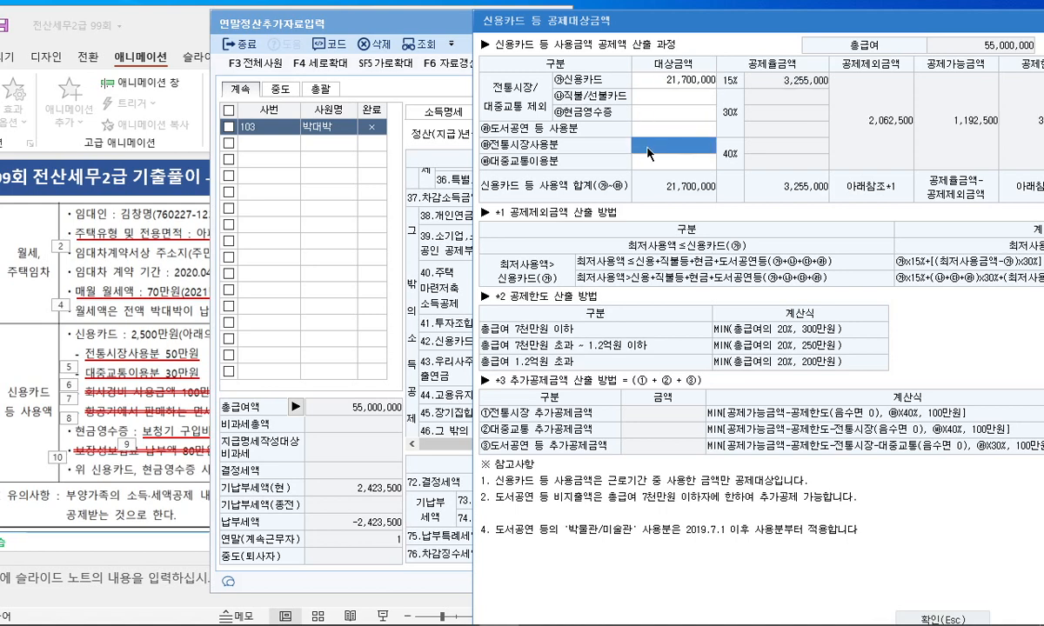
type("5000000")
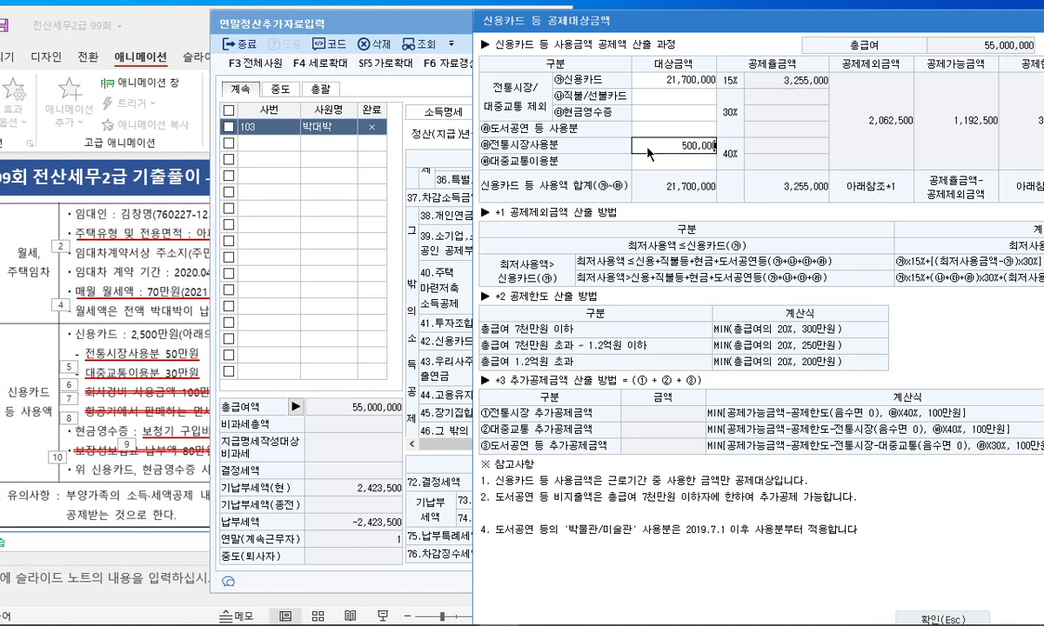
key("Return")
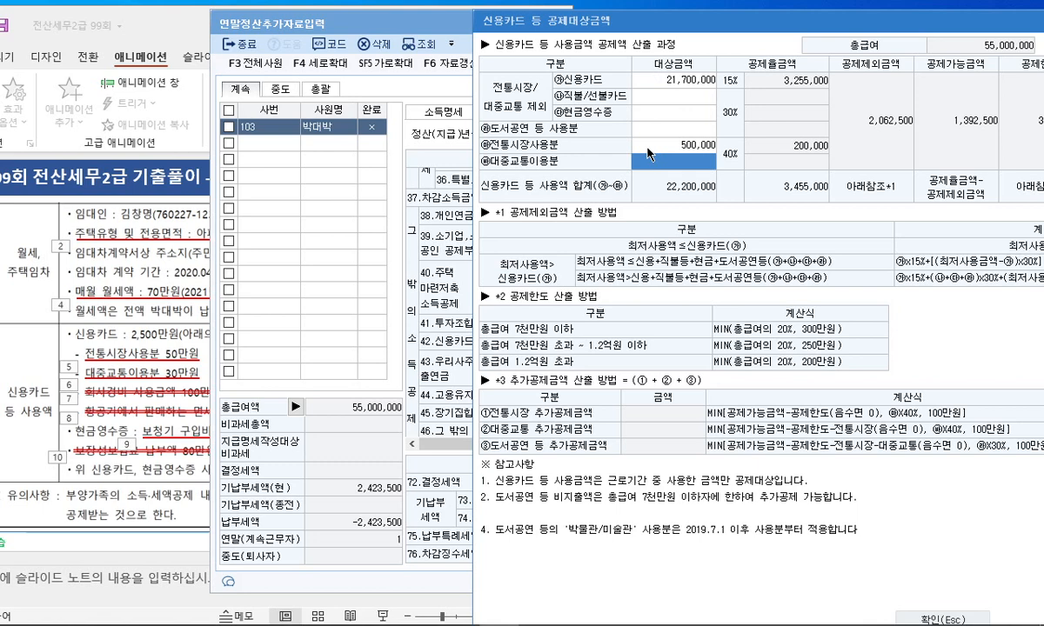
type("300,000")
key("Return")
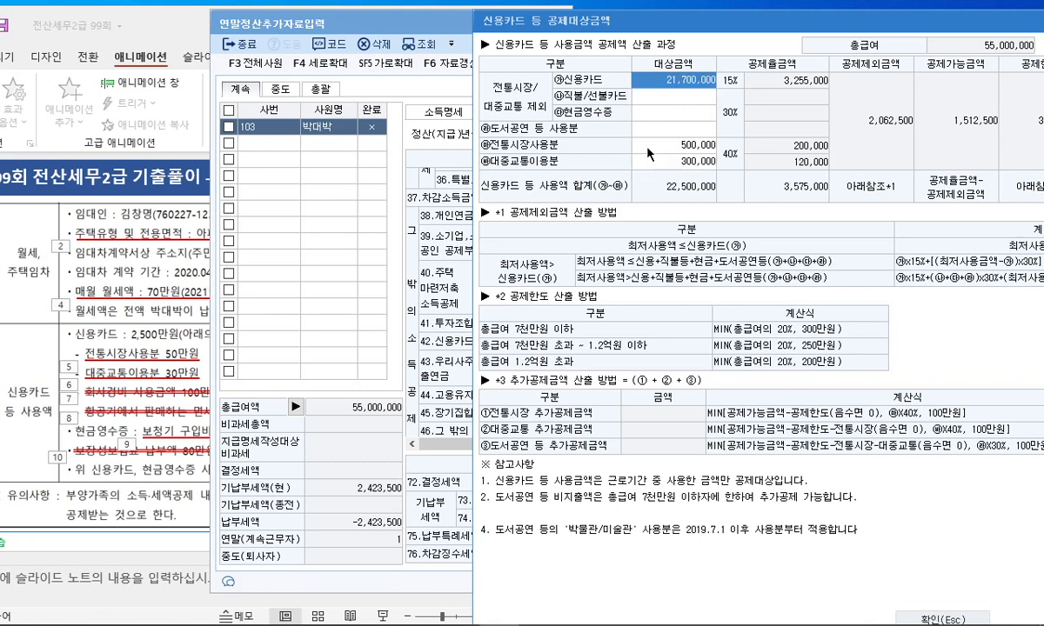
Add 1,000,000 in cash receipts and apply the 23,500,000 total to row 42
left_click_drag(734, 35, 620, 21)
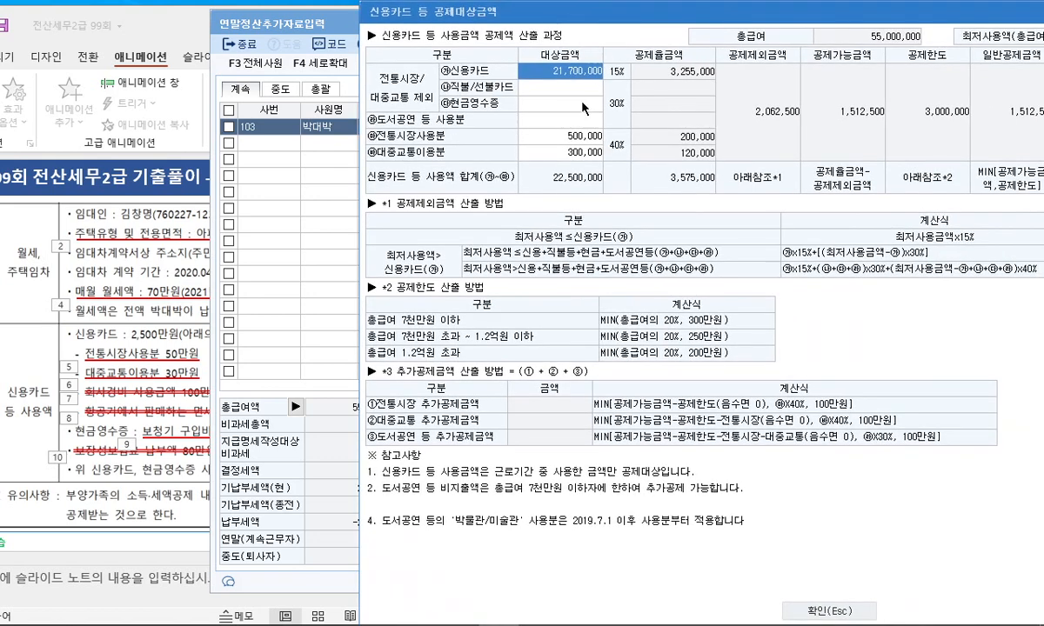
left_click(543, 94)
left_click(141, 393)
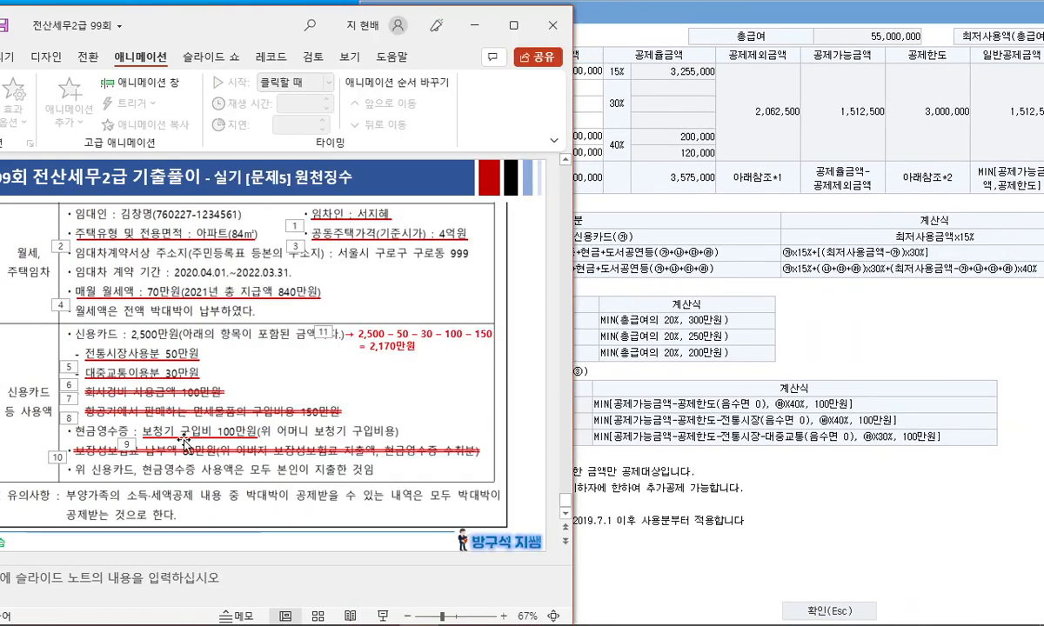
left_click(627, 149)
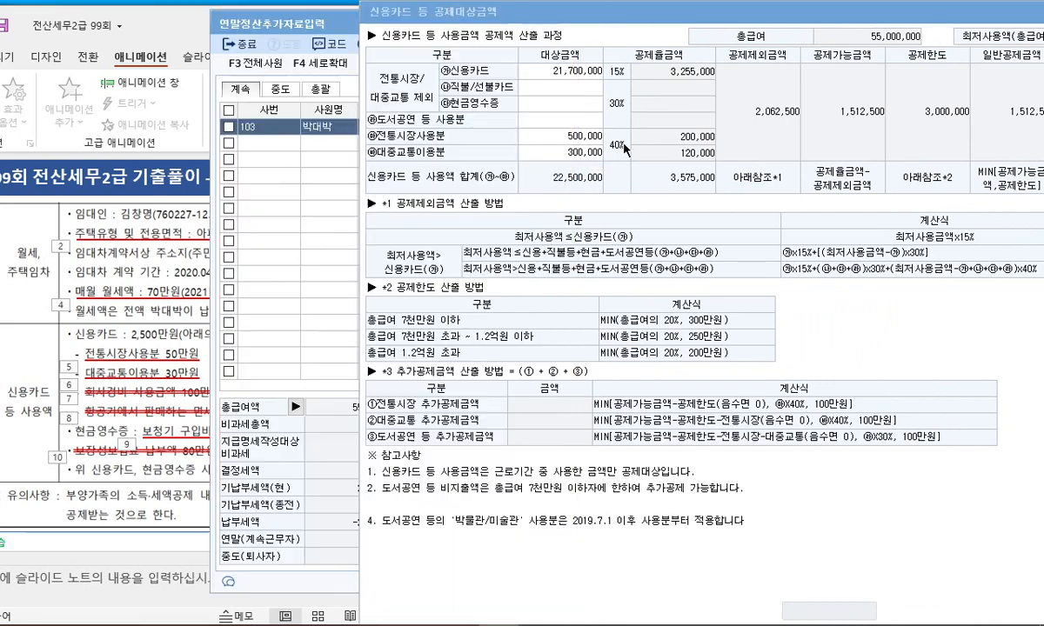
left_click(570, 104)
type("1000000")
key("Return")
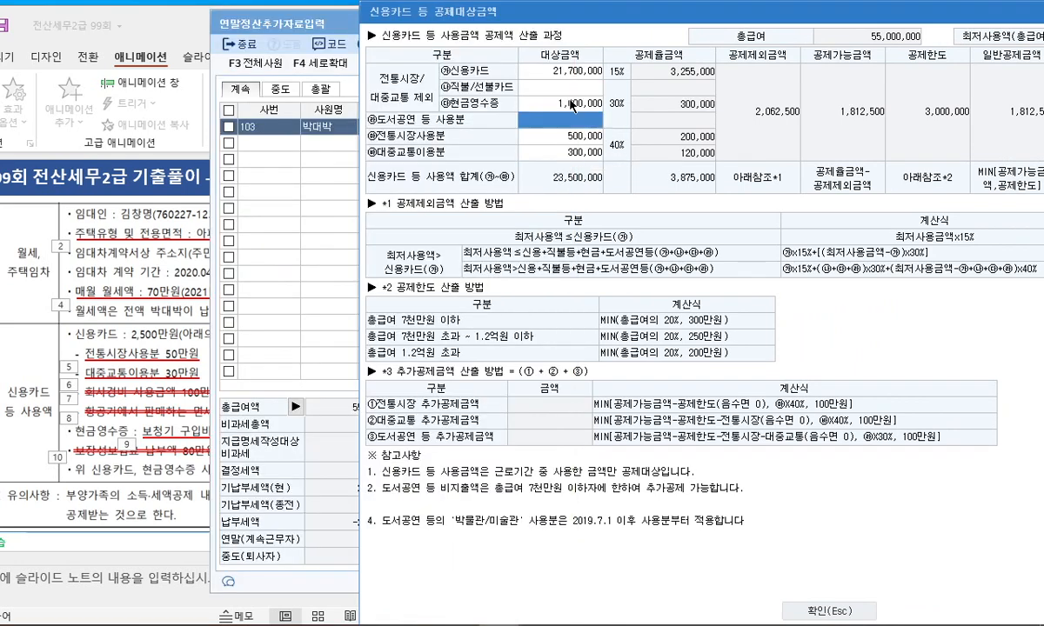
left_click(170, 473)
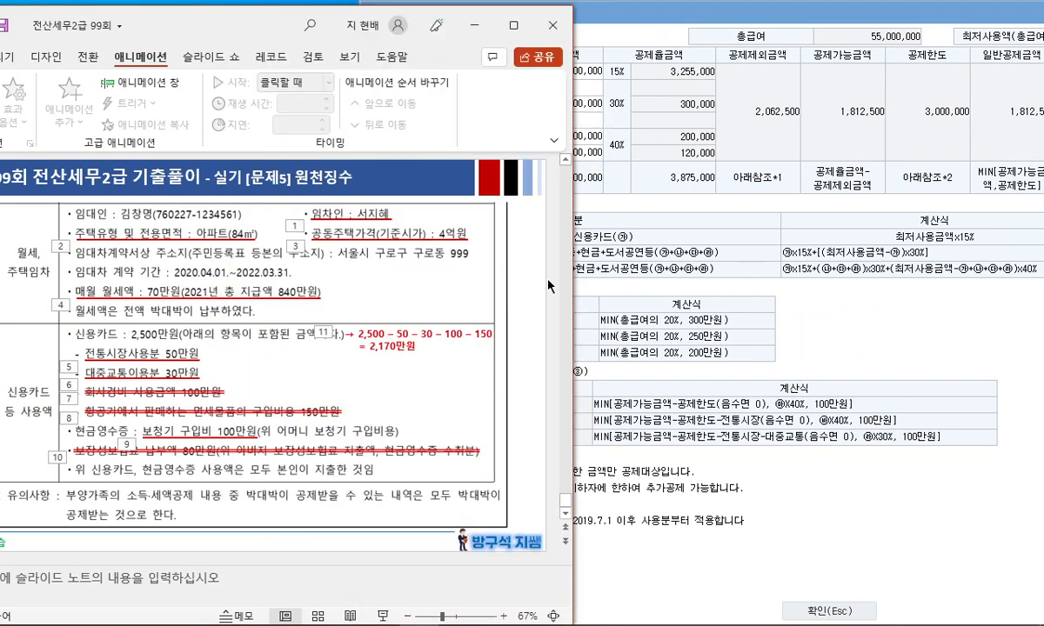
left_click(674, 148)
left_click_drag(713, 19, 474, 38)
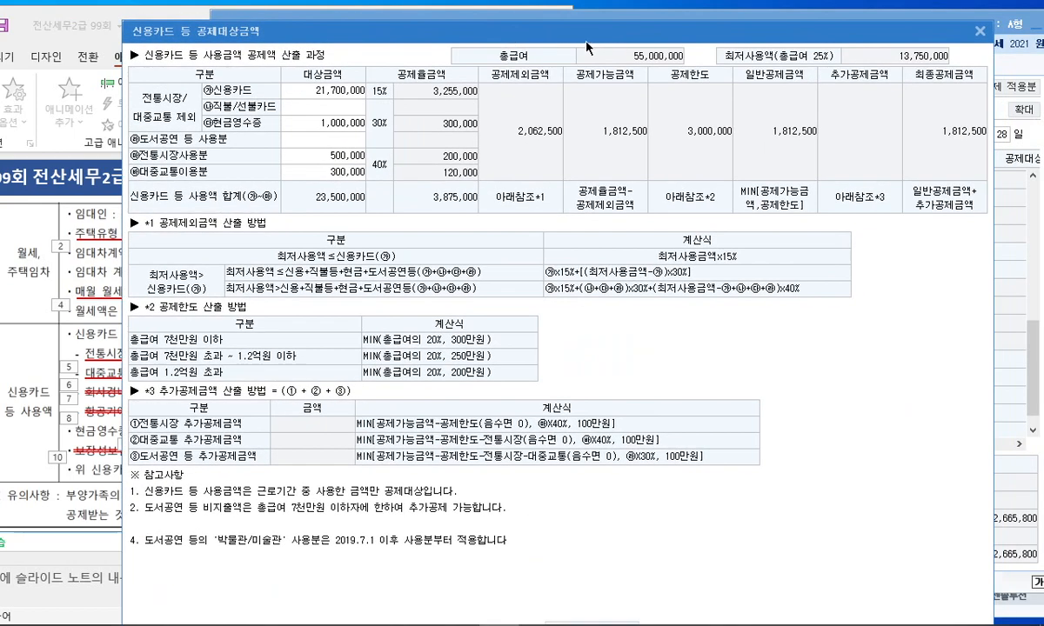
left_click(980, 31)
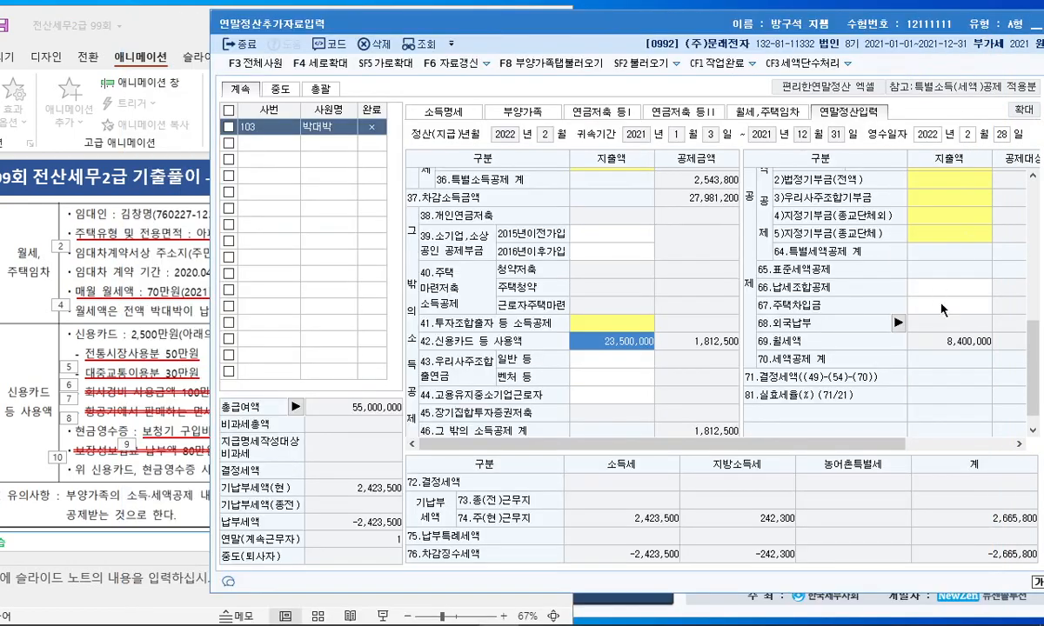
Review the deduction grid, then show the rent and card exam slide full-screen
left_click(961, 289)
scroll(962, 294, "up", 2)
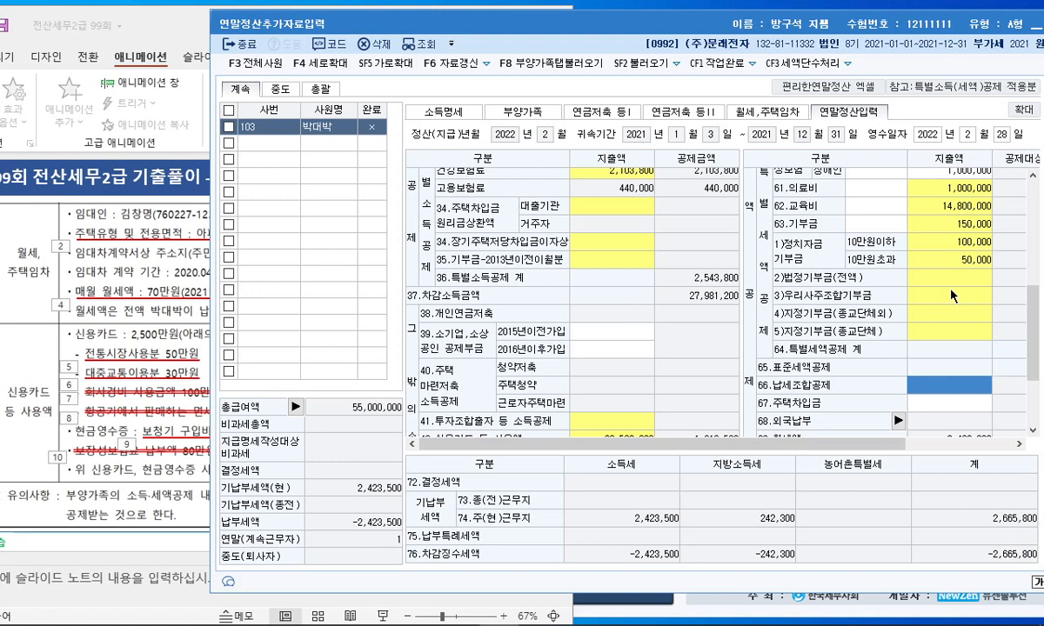
scroll(891, 269, "down", 3)
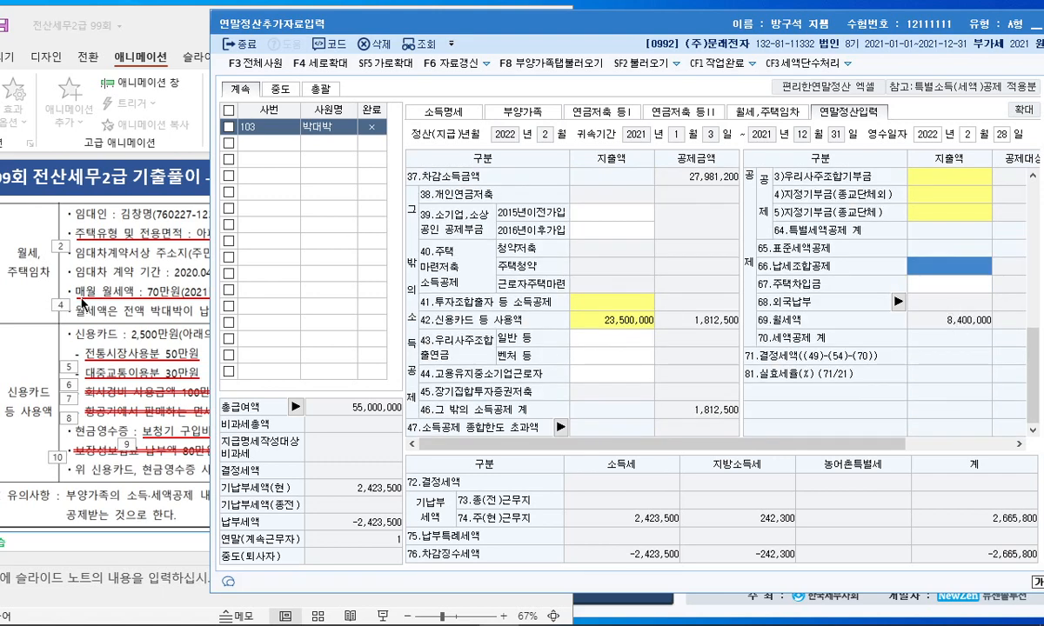
left_click(83, 304)
left_click(513, 24)
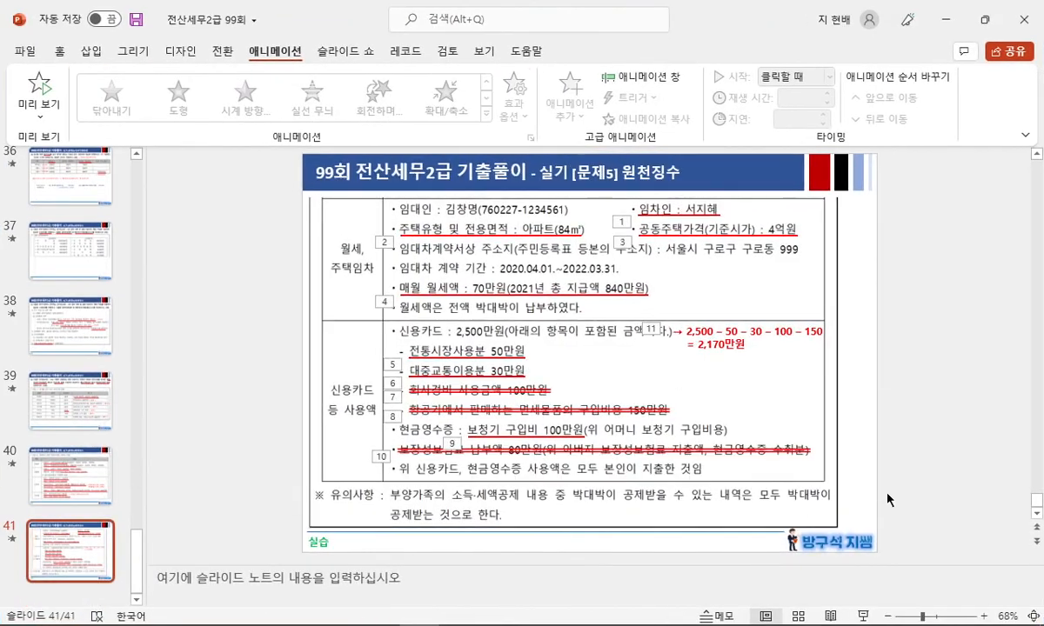
key("shift+F5")
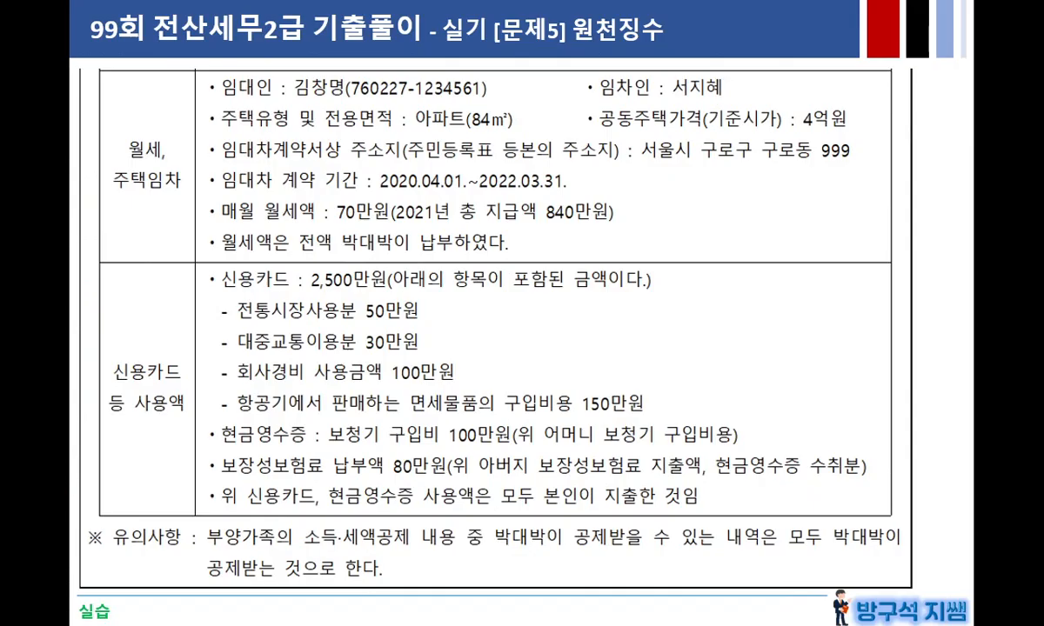